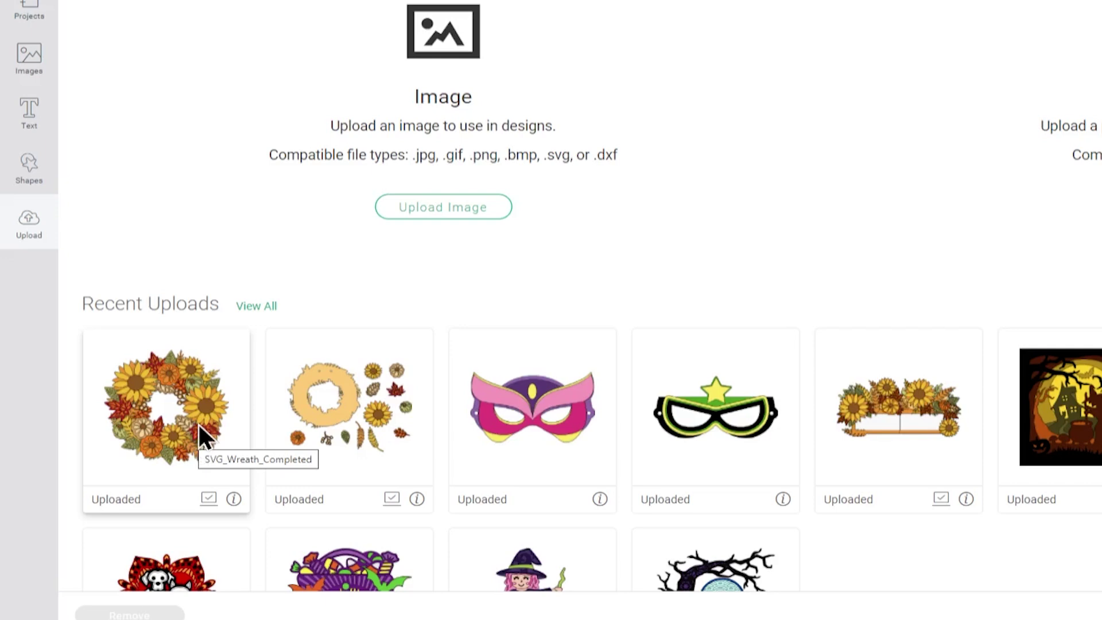
pyautogui.click(350, 428)
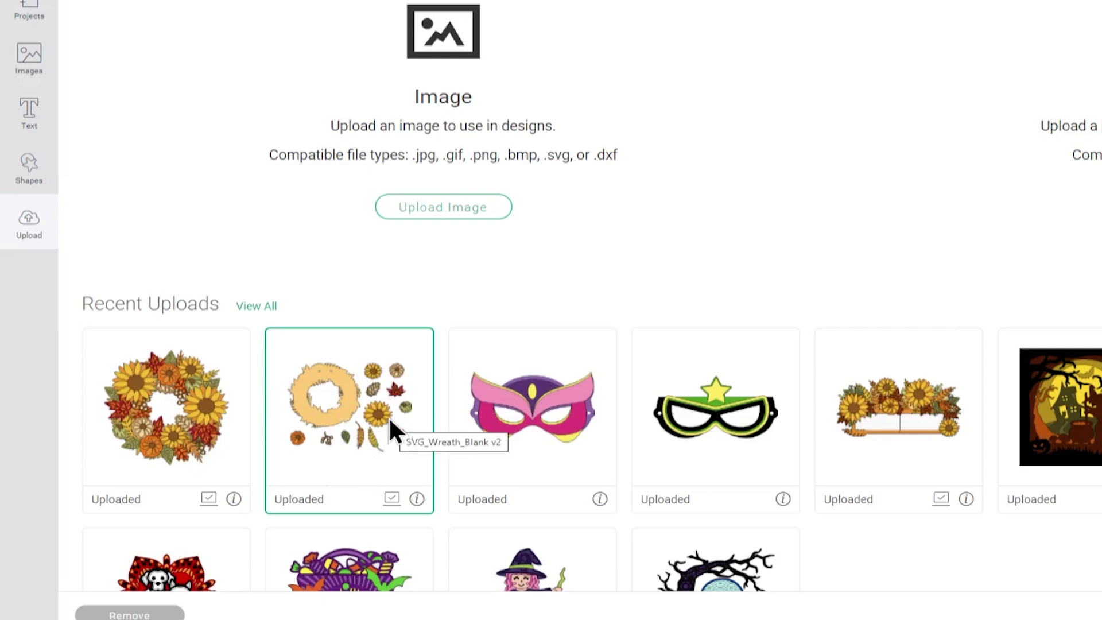
pyautogui.click(354, 411)
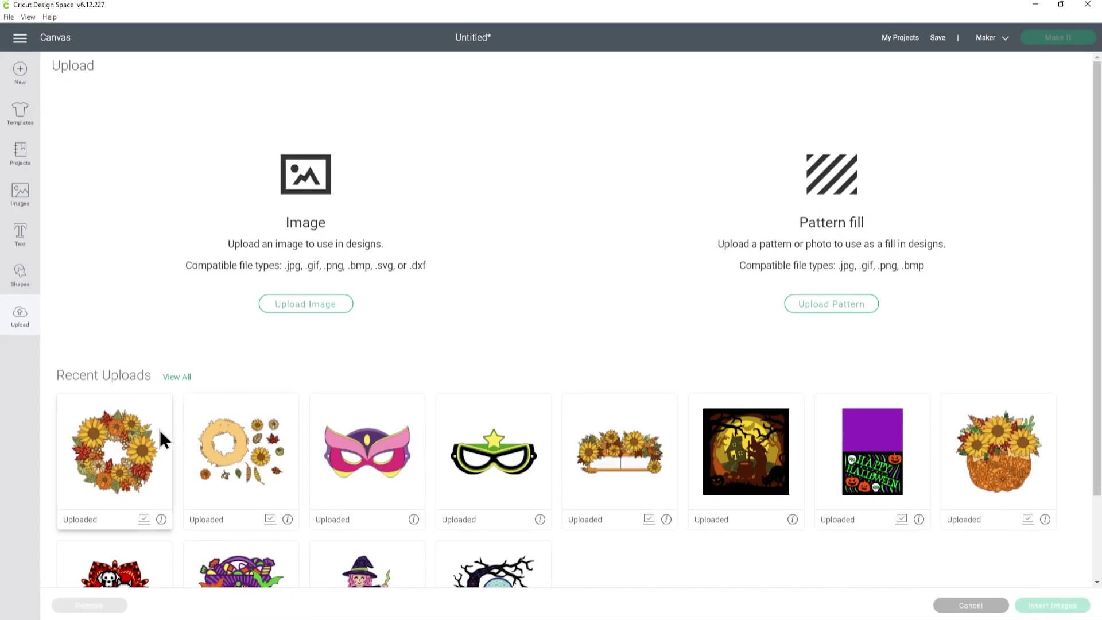
pyautogui.click(133, 428)
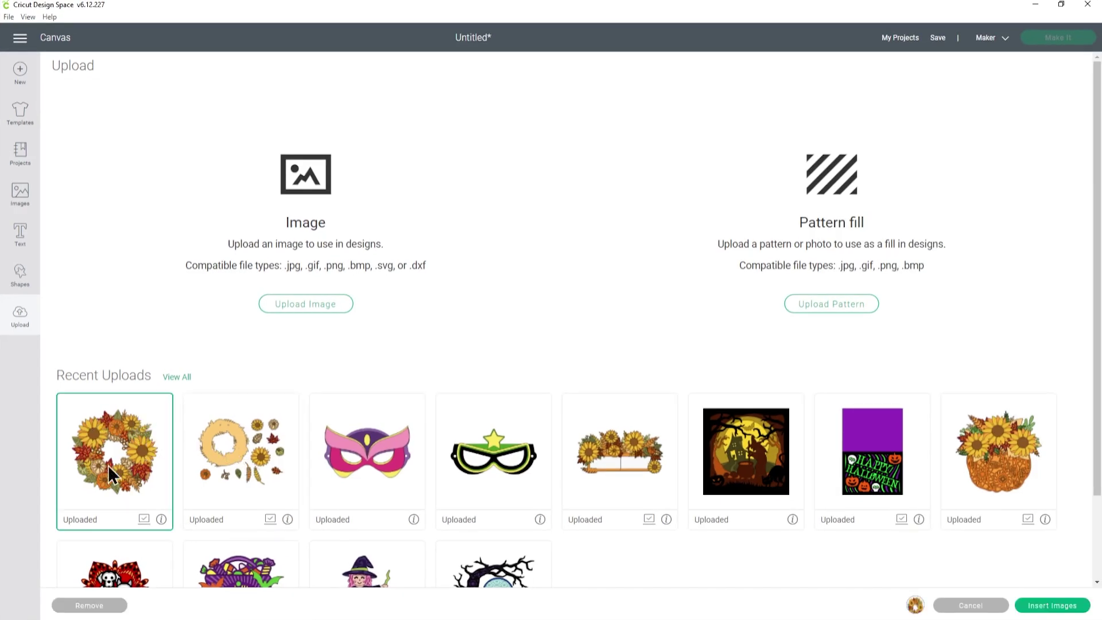
pyautogui.click(122, 427)
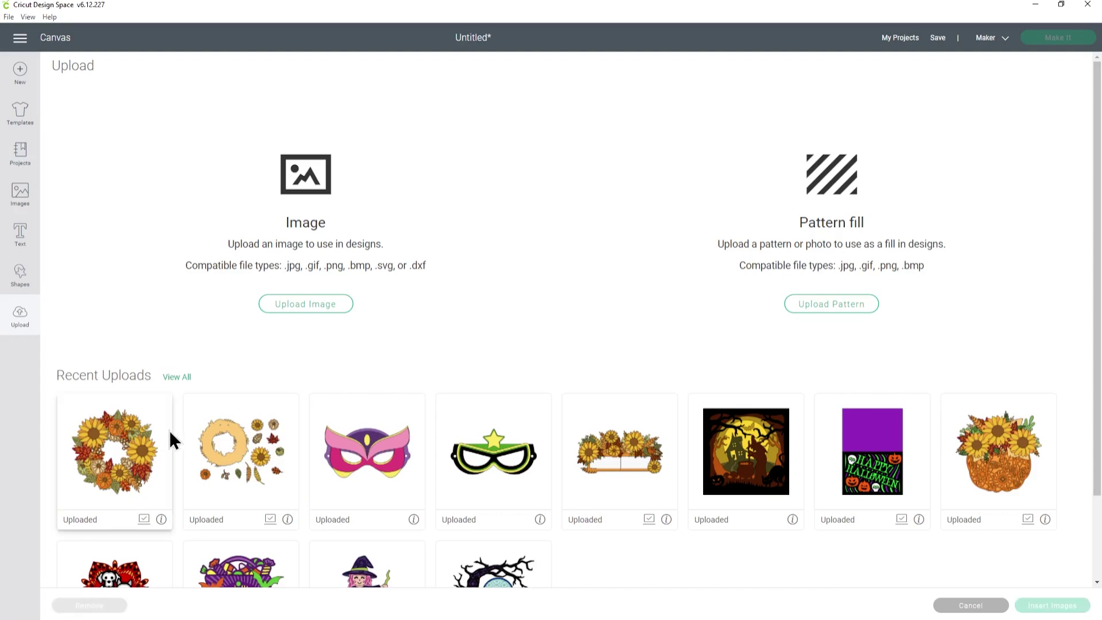
# Step: Insert the SVG_Wreath_Blank v2 design from the recent uploads and ungroup it into separate pieces
pyautogui.click(253, 473)
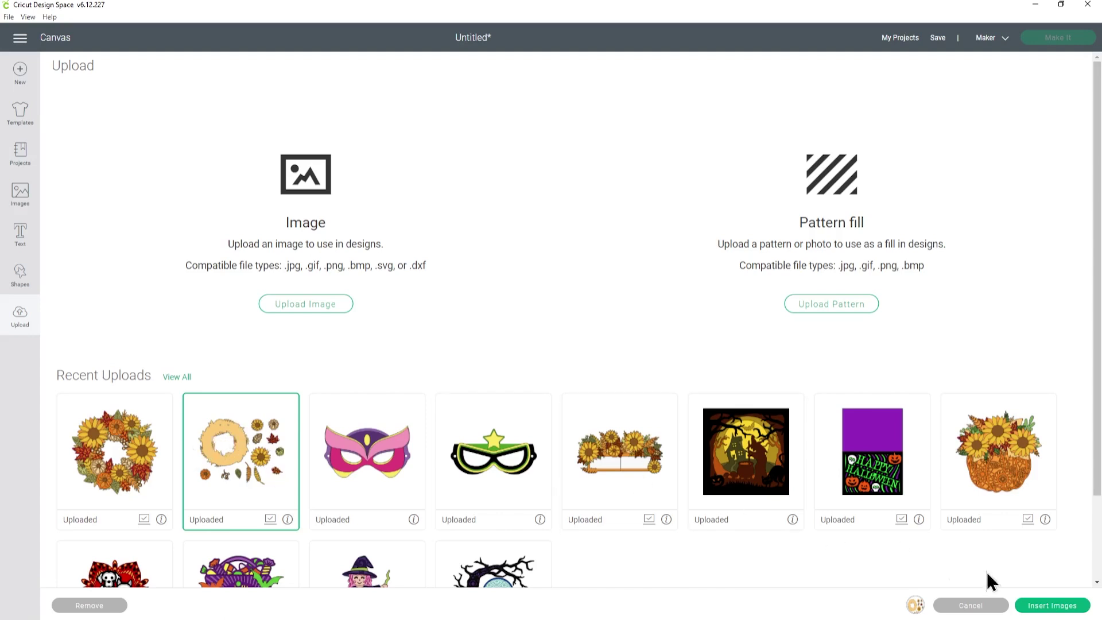
pyautogui.click(1051, 605)
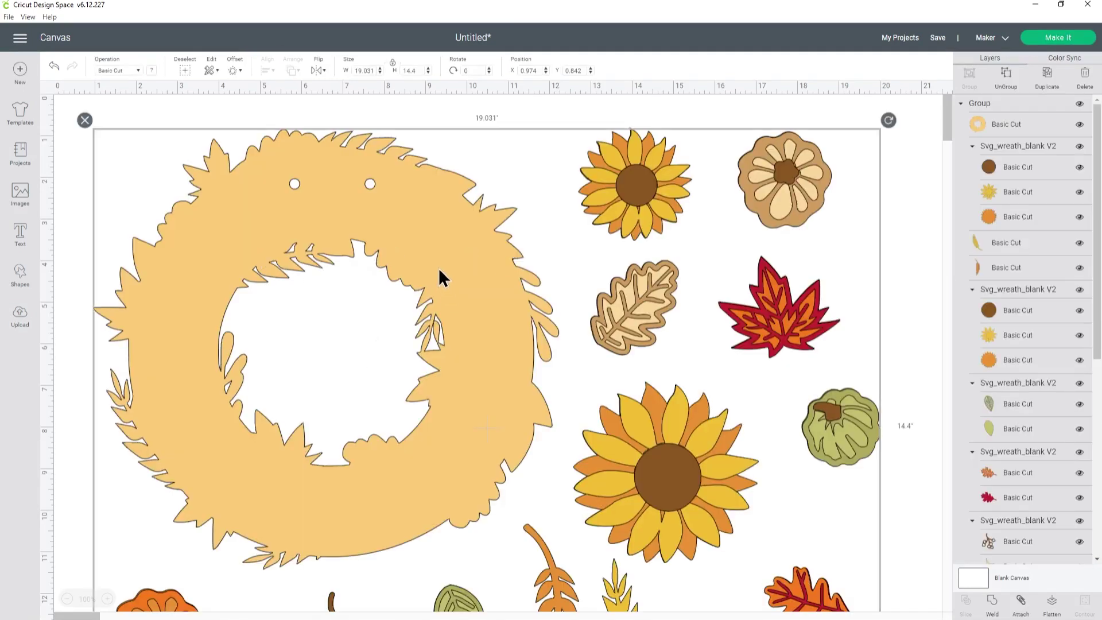
pyautogui.scroll(-10, 1000, 404)
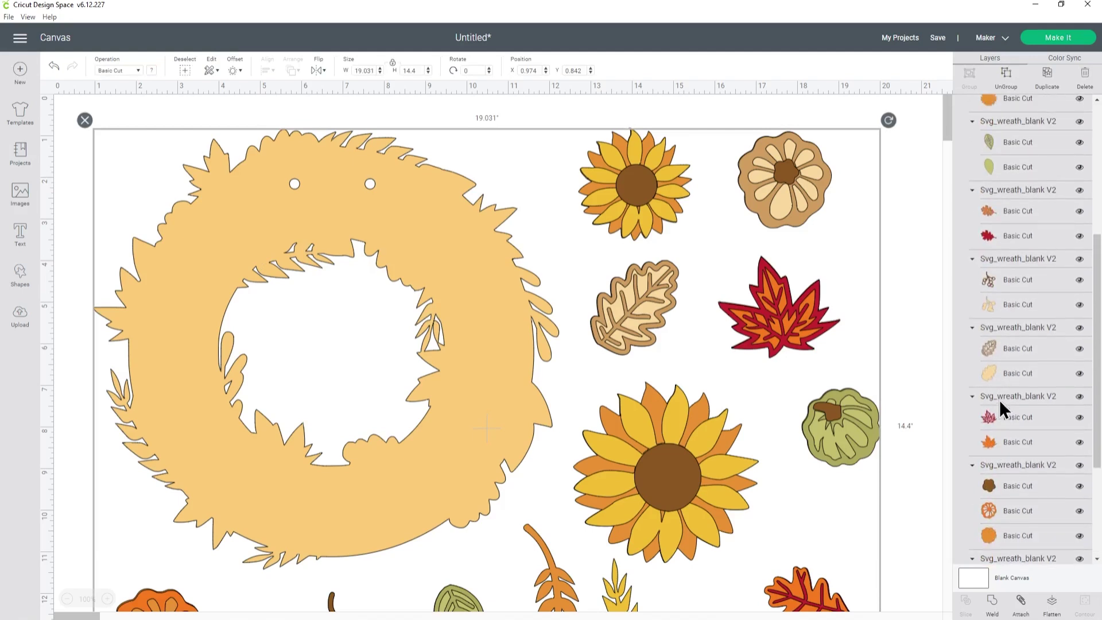
pyautogui.scroll(10, 1007, 449)
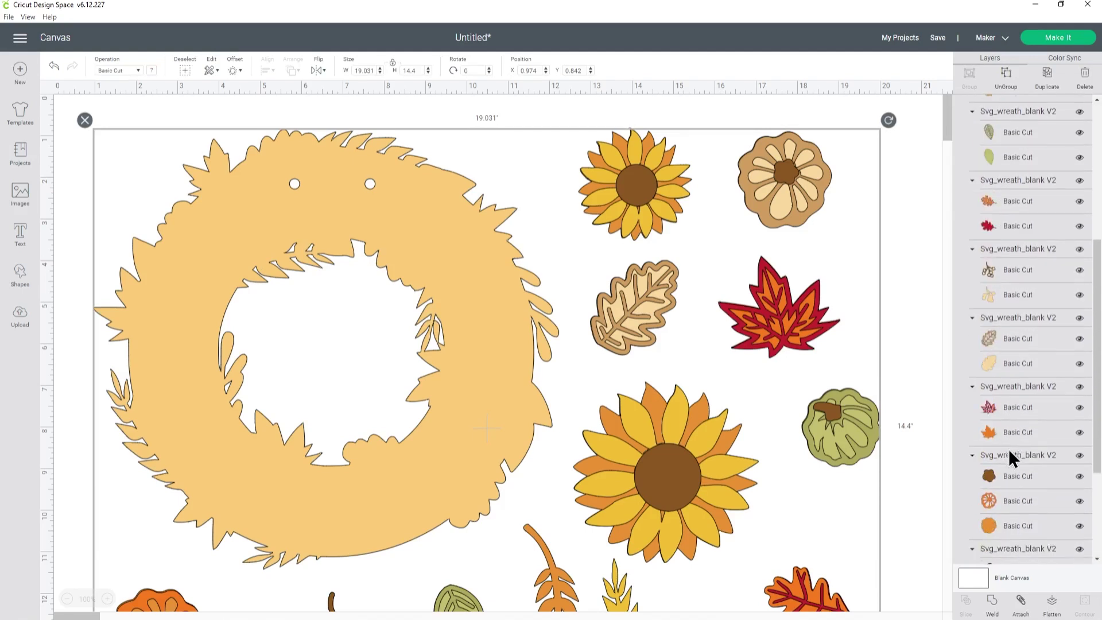
pyautogui.click(1019, 124)
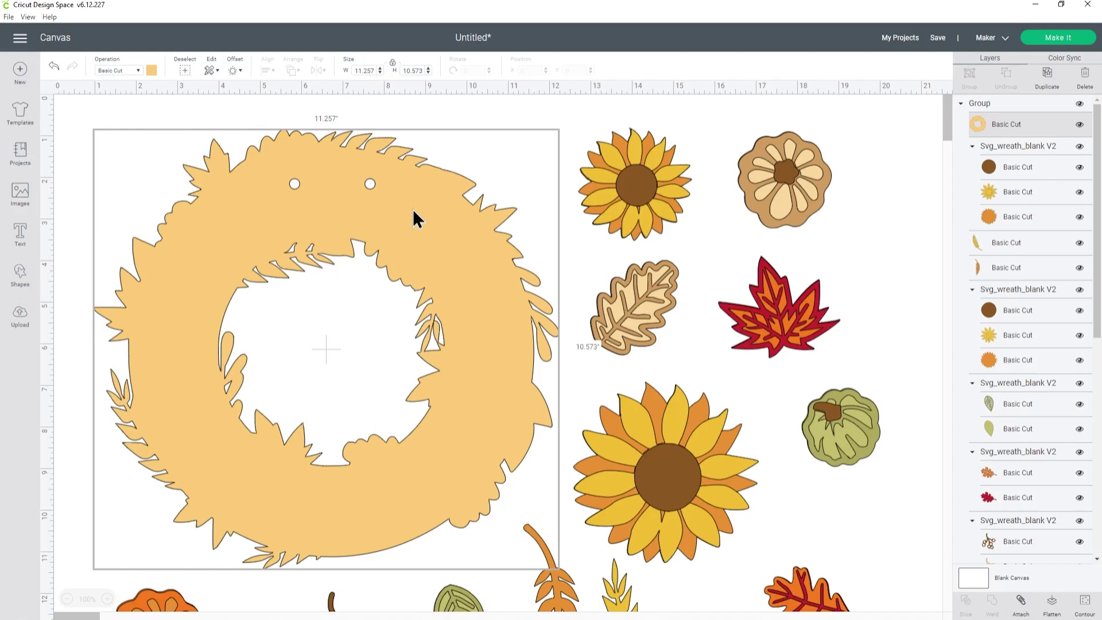
pyautogui.hotkey('ctrl', 'a')
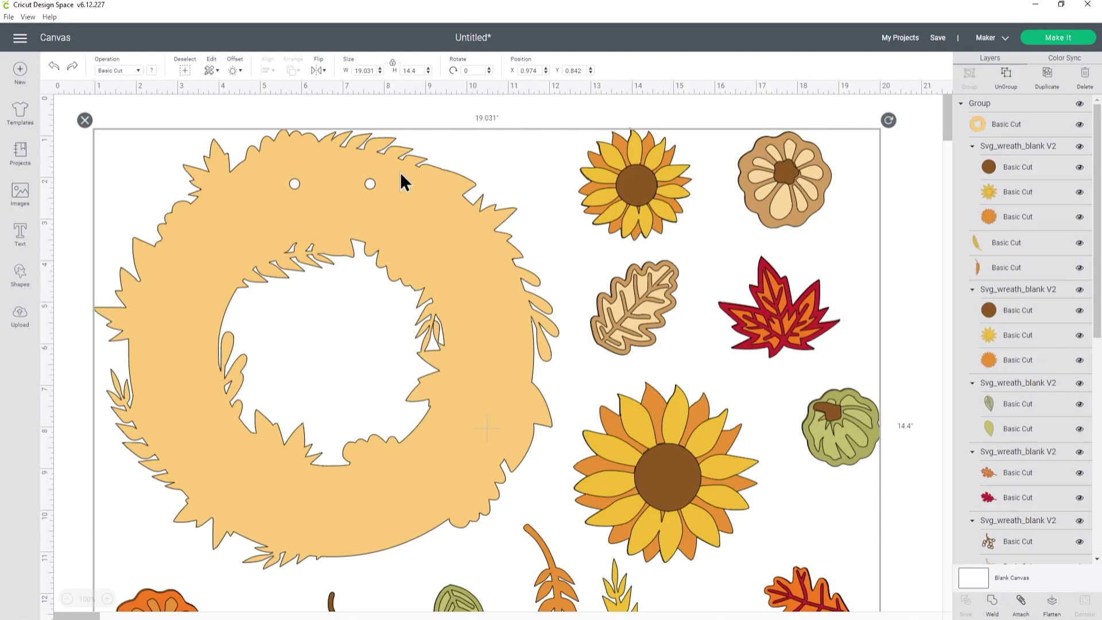
pyautogui.click(1003, 86)
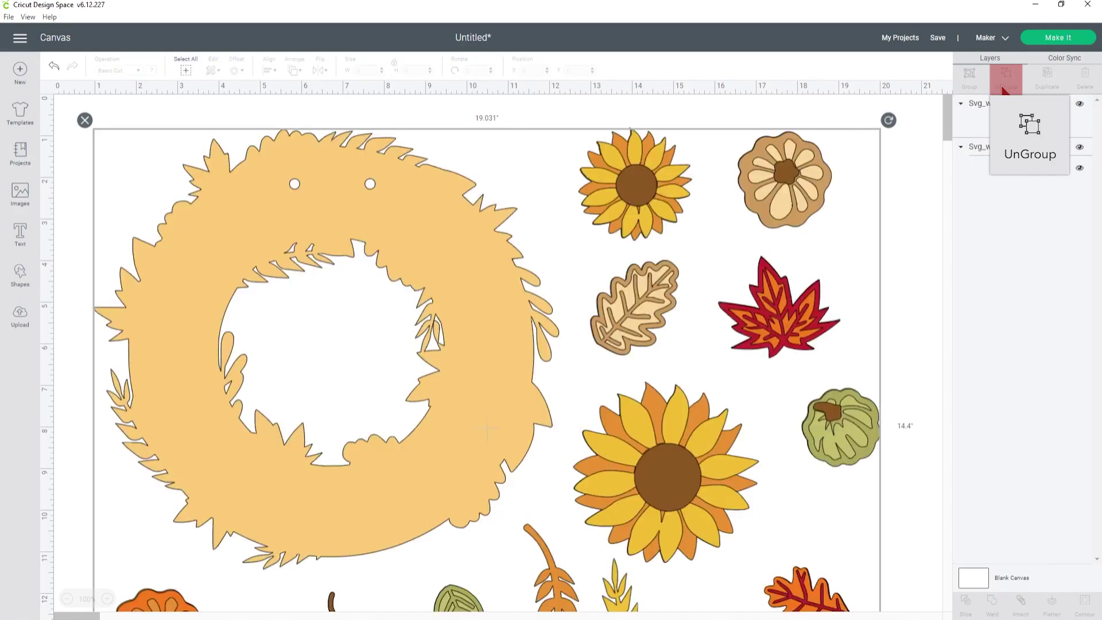
# Step: Check the sizes of the wreath base and its loose pieces, including the small sunflower and the beige pumpkin
pyautogui.click(460, 201)
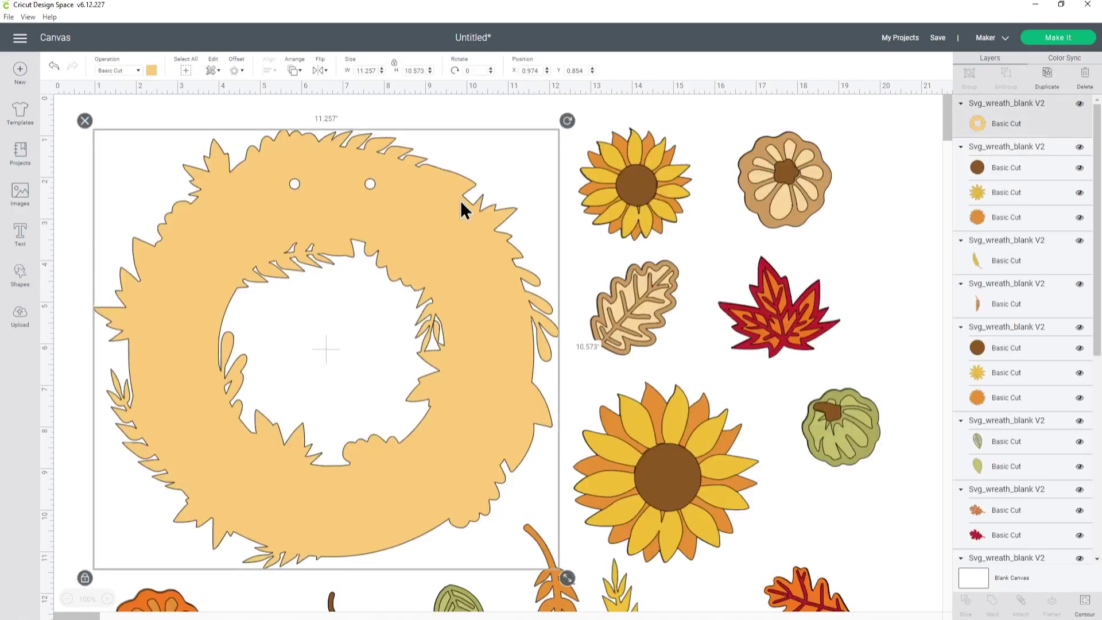
pyautogui.click(366, 70)
pyautogui.click(647, 198)
pyautogui.click(774, 194)
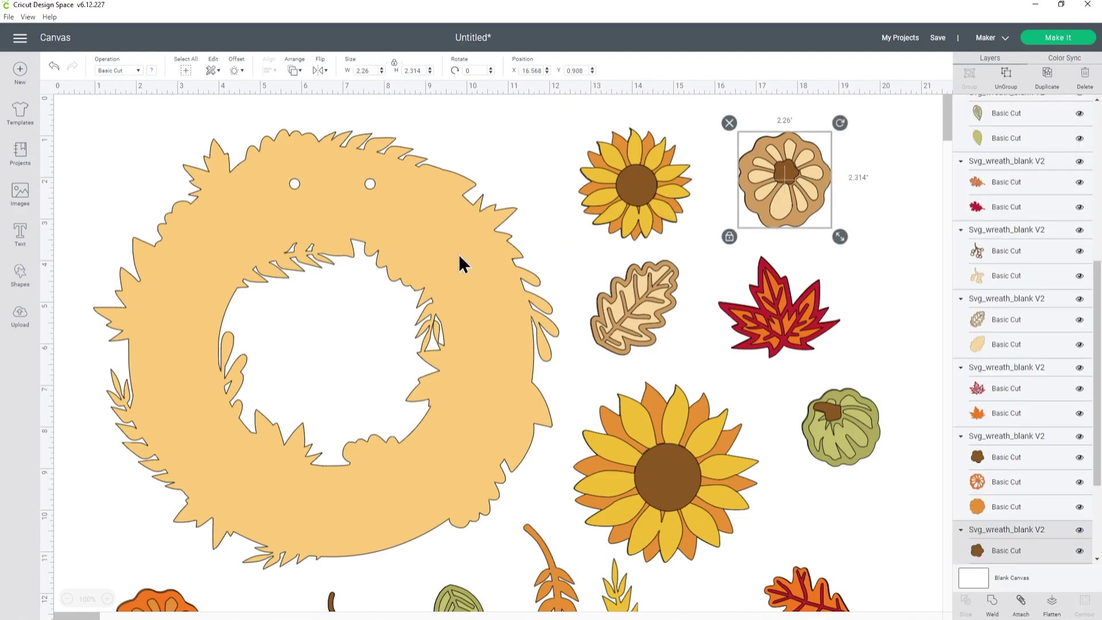
pyautogui.scroll(-4, 655, 285)
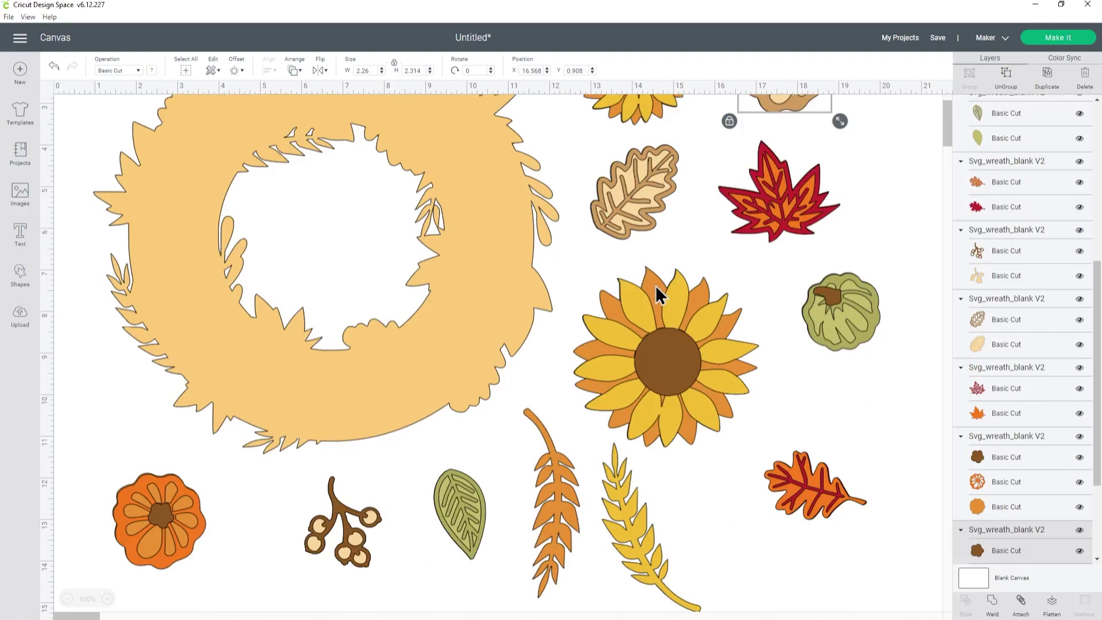
pyautogui.scroll(4, 655, 285)
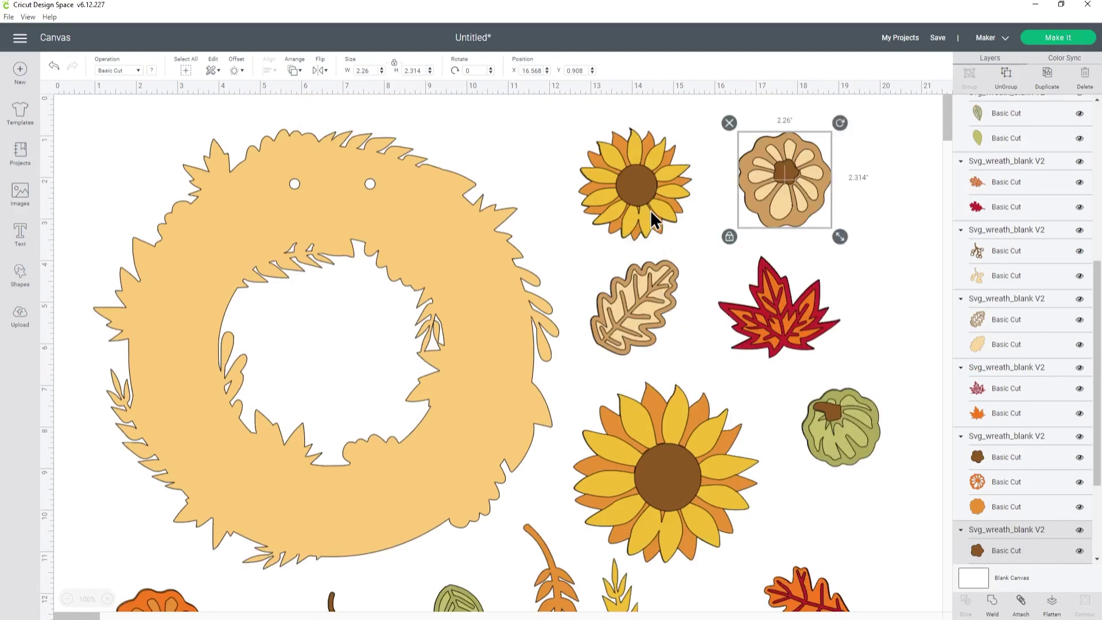
# Step: Nudge the small sunflower slightly and send the wreath base behind all the other pieces
pyautogui.moveTo(653, 214); pyautogui.dragTo(644, 189)
pyautogui.click(391, 170)
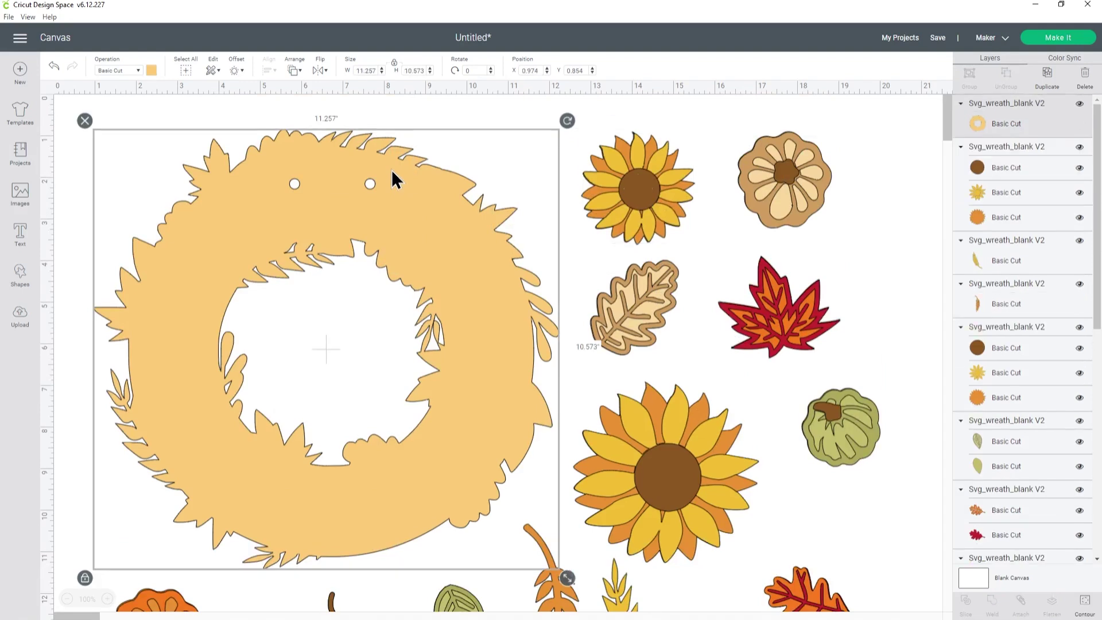
pyautogui.click(297, 70)
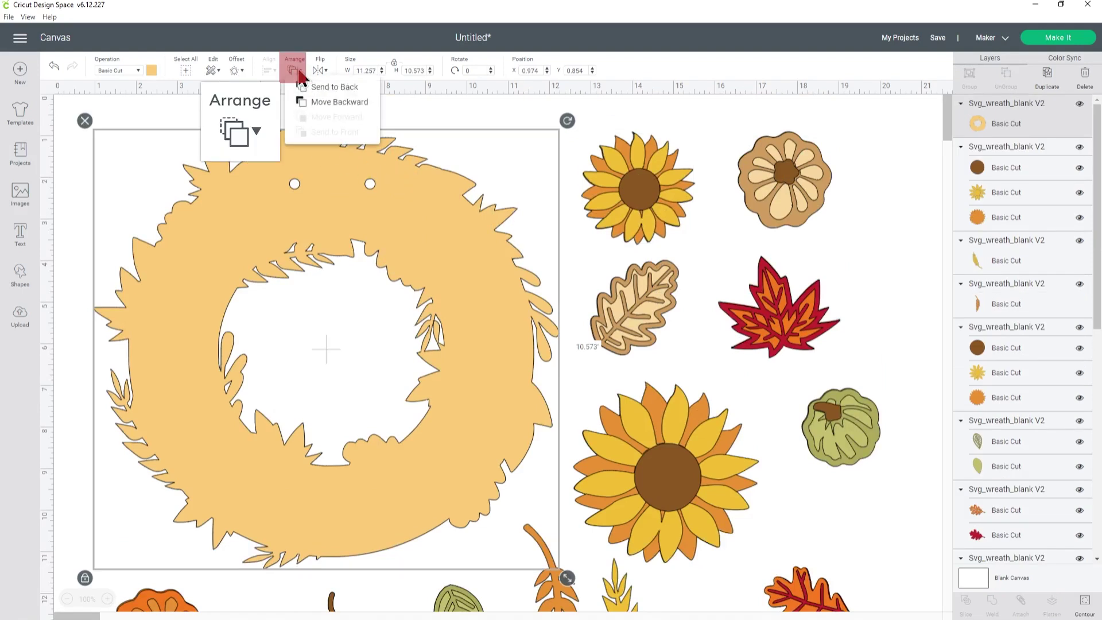
pyautogui.click(321, 87)
# Step: Arrange both sunflowers, the beige oak leaf, the green pumpkin and the red maple leaf on the wreath base
pyautogui.moveTo(639, 189); pyautogui.dragTo(452, 211)
pyautogui.moveTo(652, 309); pyautogui.dragTo(508, 285)
pyautogui.moveTo(680, 459); pyautogui.dragTo(469, 434)
pyautogui.moveTo(835, 435); pyautogui.dragTo(253, 186)
pyautogui.moveTo(767, 319); pyautogui.dragTo(339, 176)
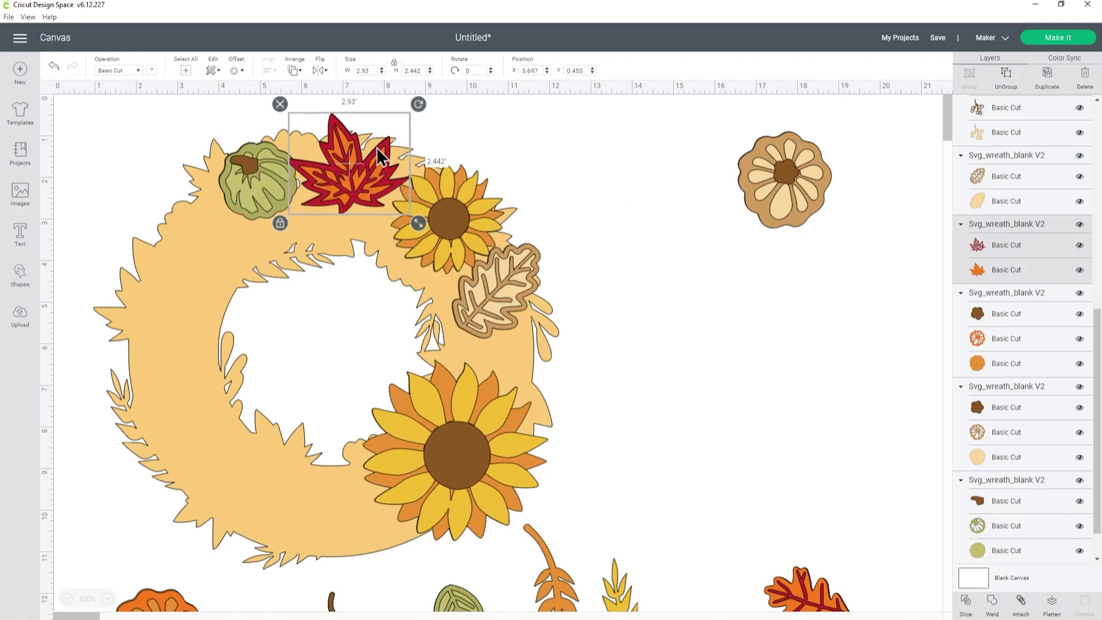
# Step: Place a duplicate of the red maple leaf on the wreath's upper-left part, rotated to about 324° and enlarged to about 3.185 in wide
pyautogui.click(1047, 75)
pyautogui.moveTo(379, 154); pyautogui.dragTo(187, 274)
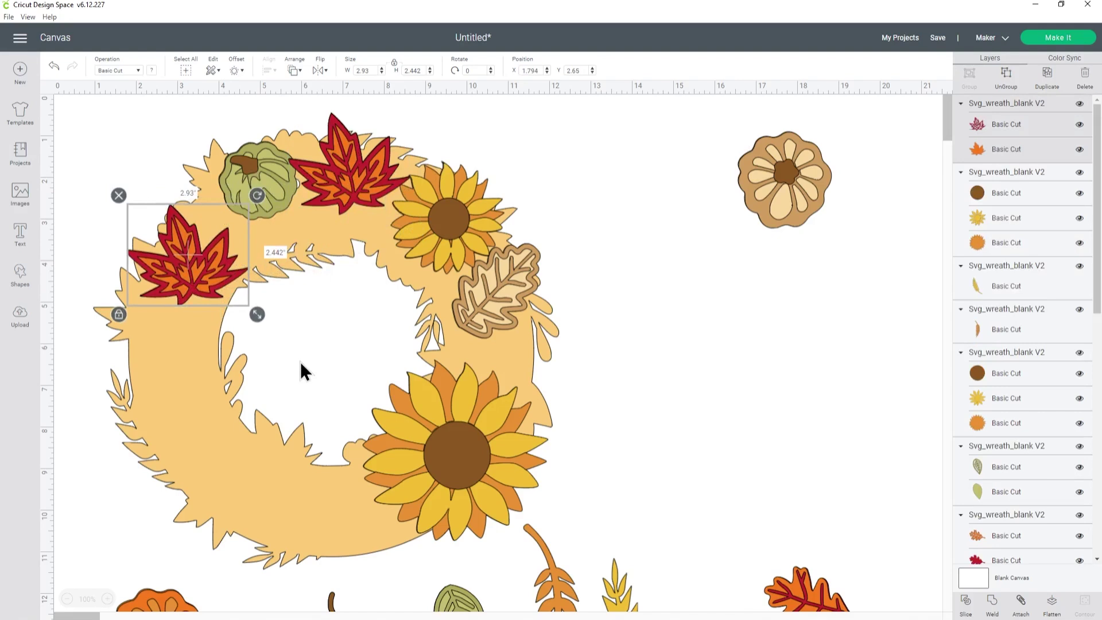
pyautogui.moveTo(256, 194); pyautogui.dragTo(209, 165)
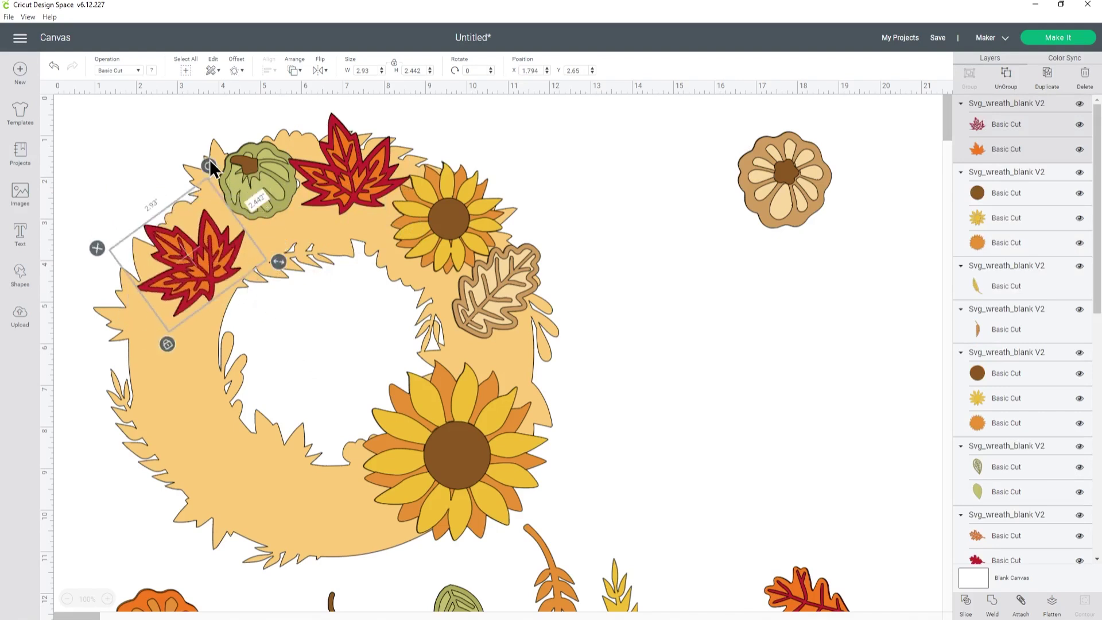
pyautogui.moveTo(288, 266); pyautogui.dragTo(225, 257)
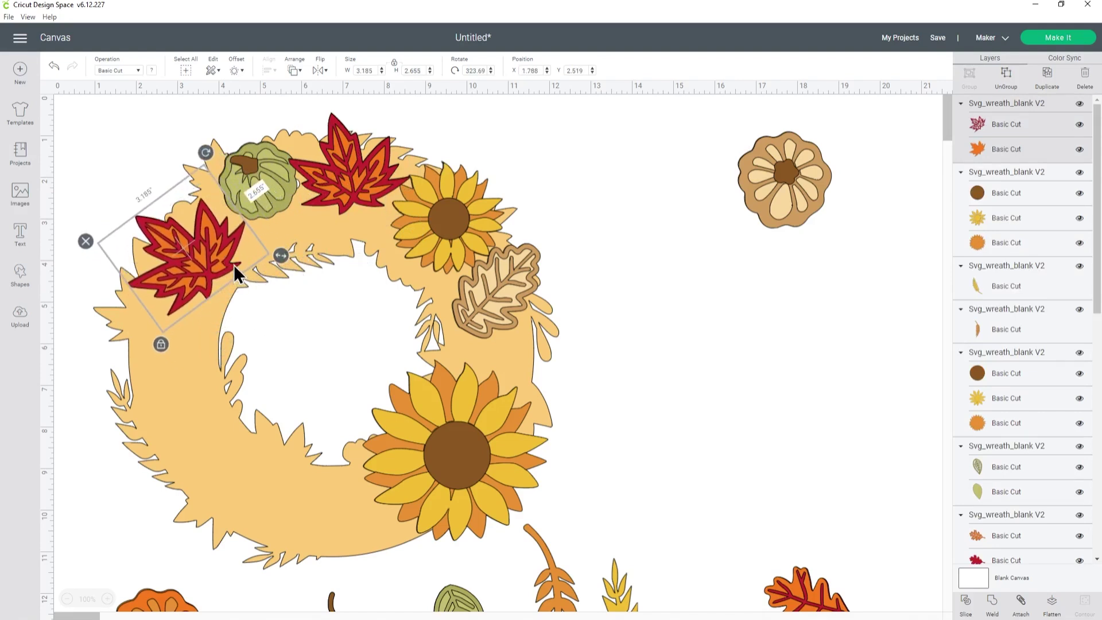
# Step: Recolor the red outline layer of the duplicated maple leaf to olive green
pyautogui.click(1033, 122)
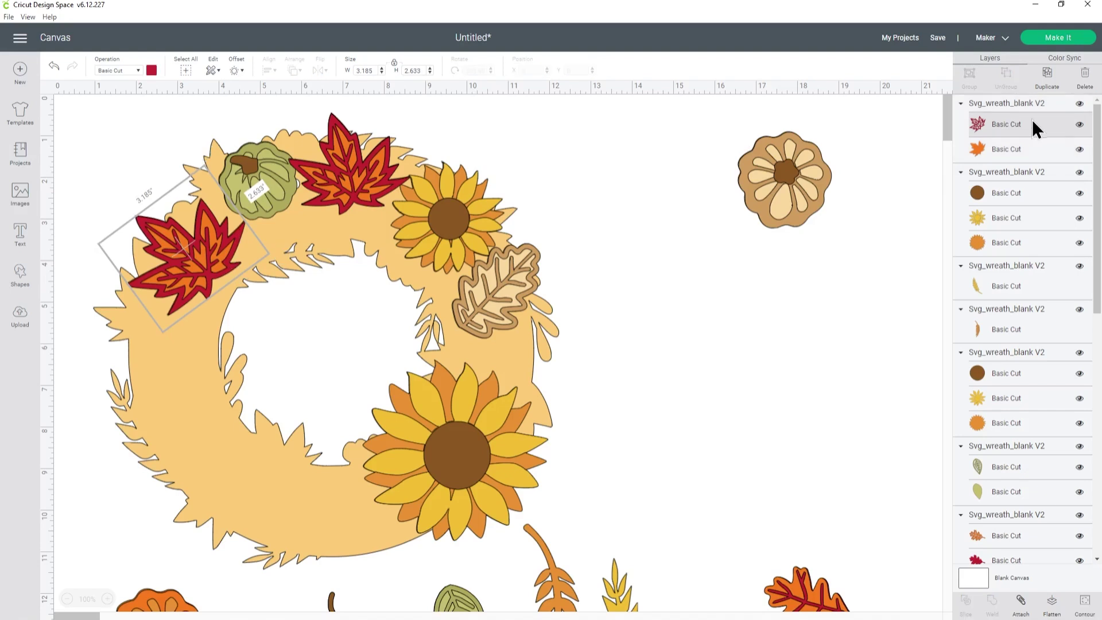
pyautogui.click(152, 70)
pyautogui.click(191, 122)
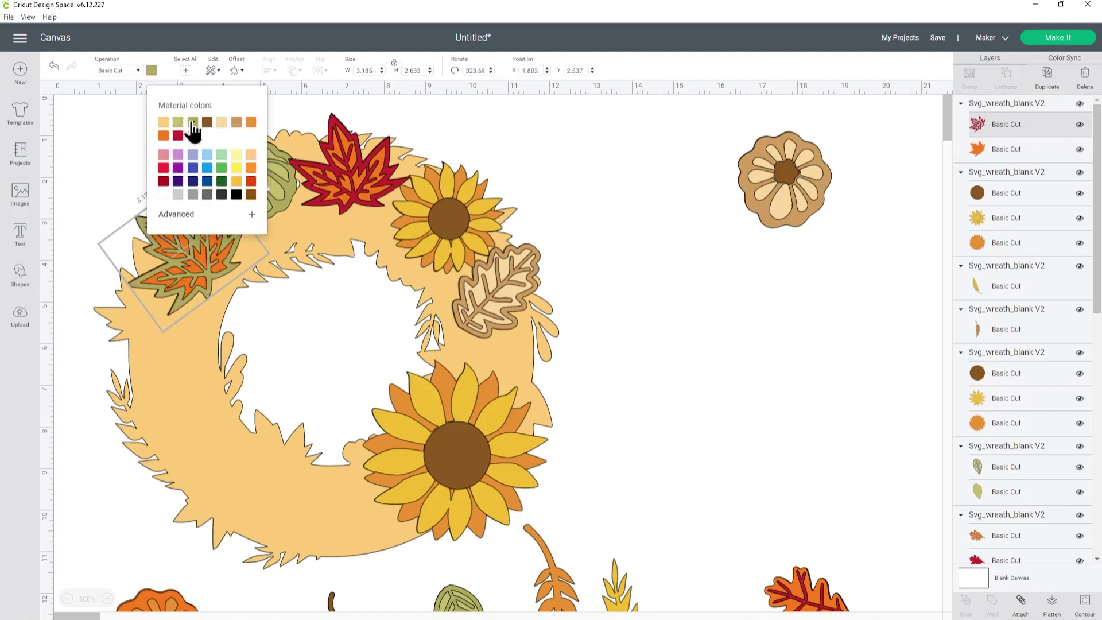
pyautogui.click(655, 250)
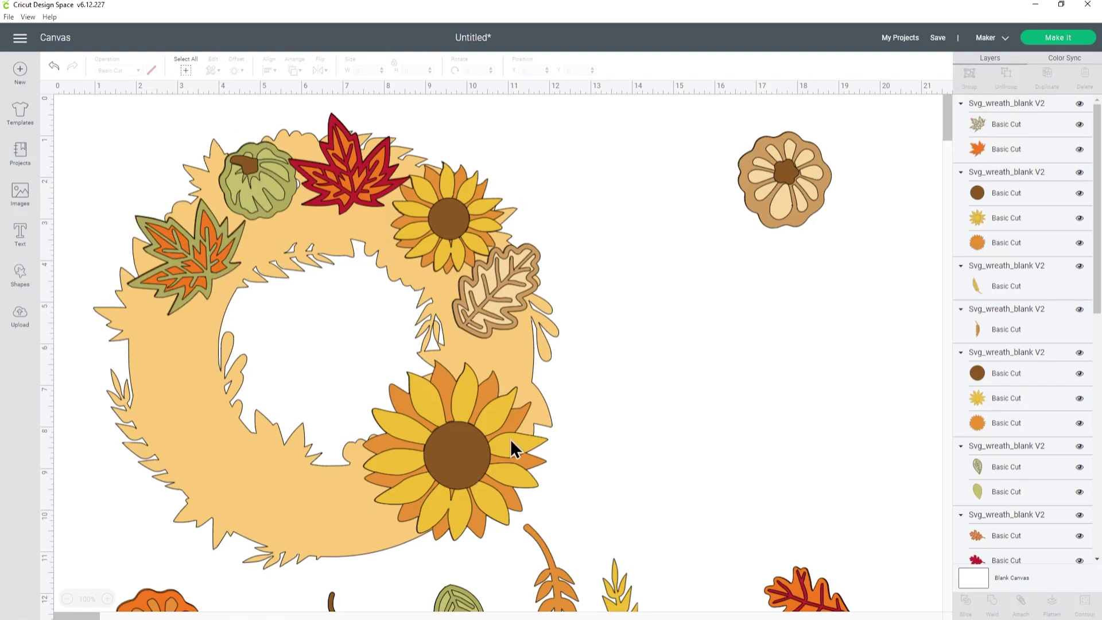
# Step: Move the large and the small sunflower off the wreath base into the empty area beside it
pyautogui.scroll(-2, 512, 448)
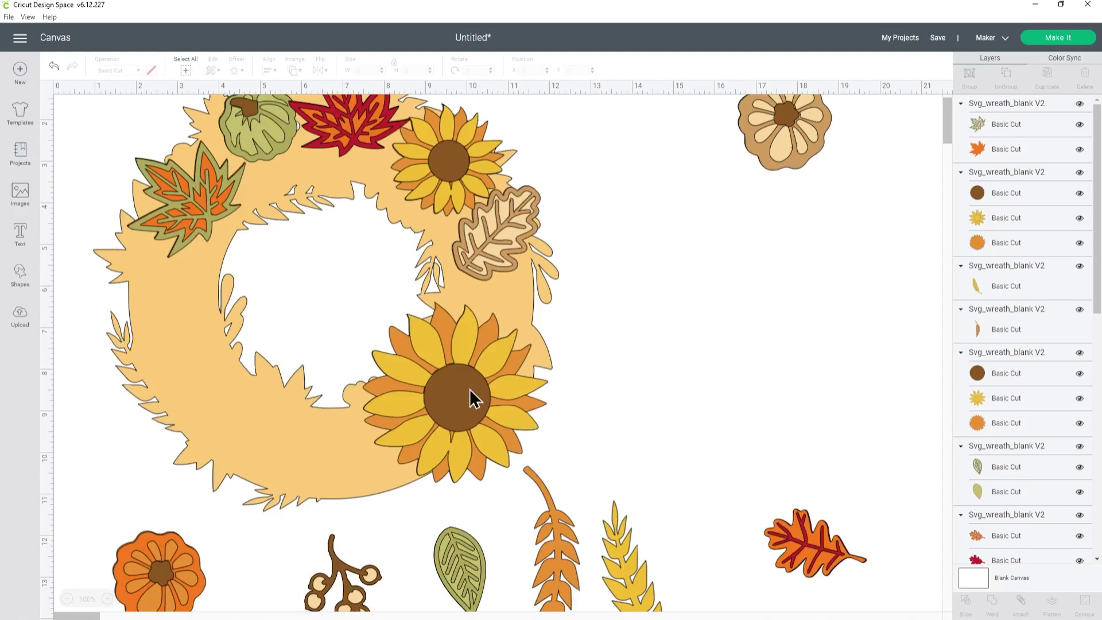
pyautogui.moveTo(469, 398); pyautogui.dragTo(681, 392)
pyautogui.moveTo(464, 153); pyautogui.dragTo(729, 196)
pyautogui.scroll(2, 572, 171)
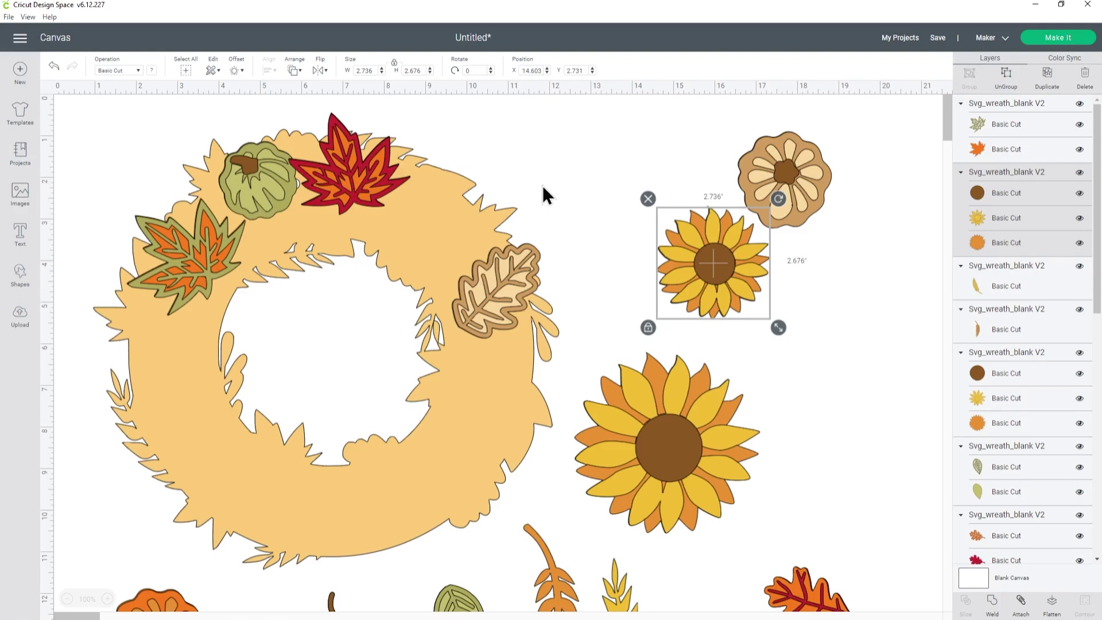
# Step: Delete the brown berry branch below the wreath base
pyautogui.scroll(-1, 542, 185)
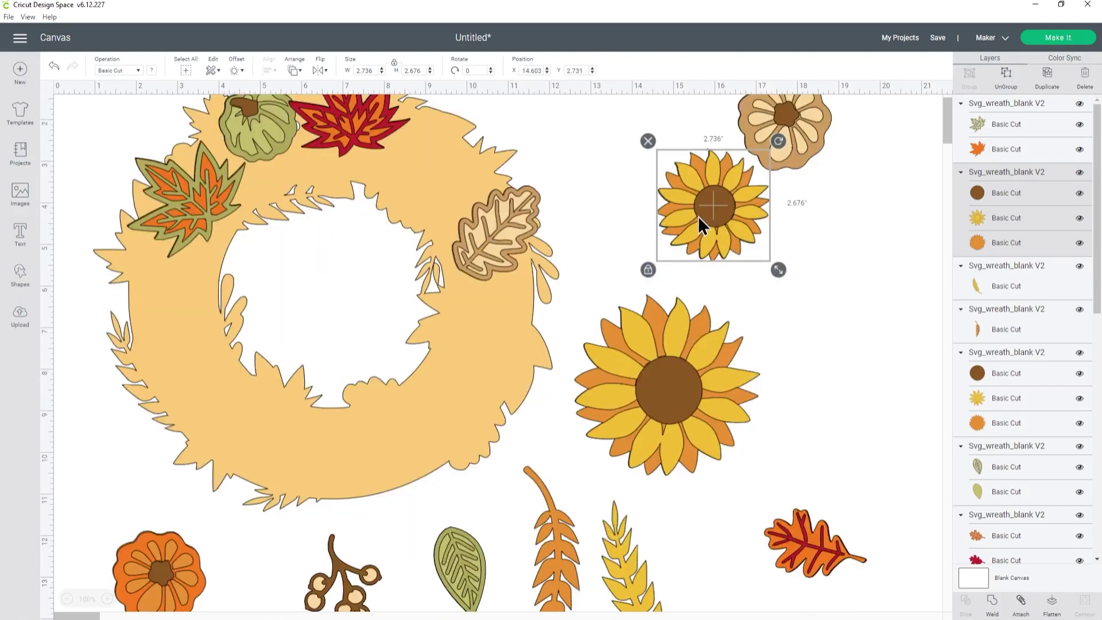
pyautogui.scroll(-2, 709, 208)
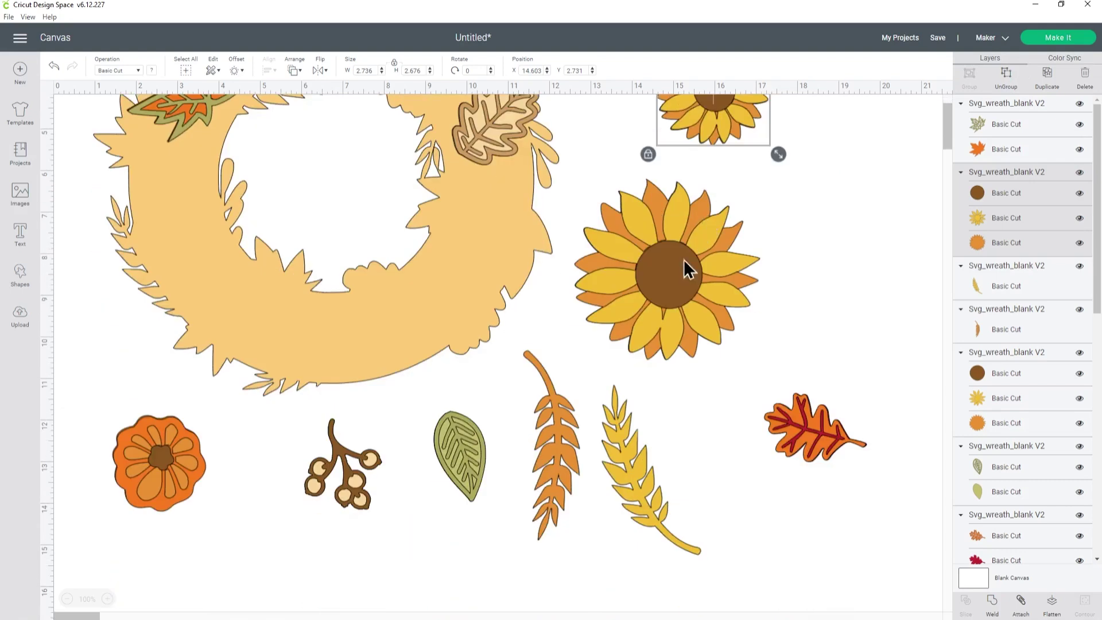
pyautogui.click(330, 466)
pyautogui.moveTo(346, 453); pyautogui.dragTo(340, 456)
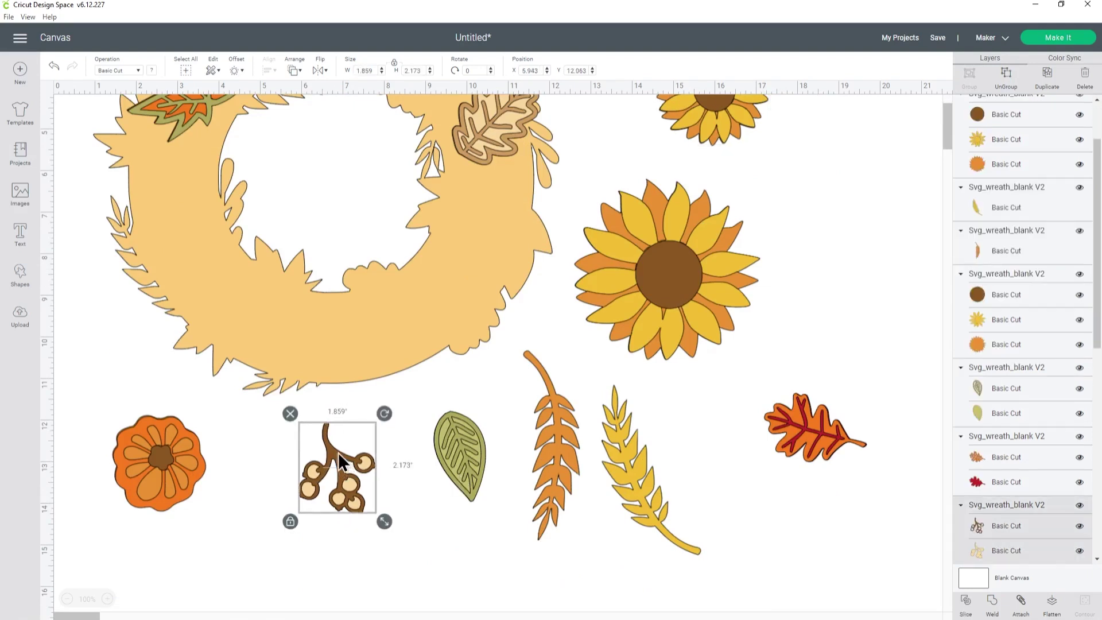
pyautogui.press('Delete')
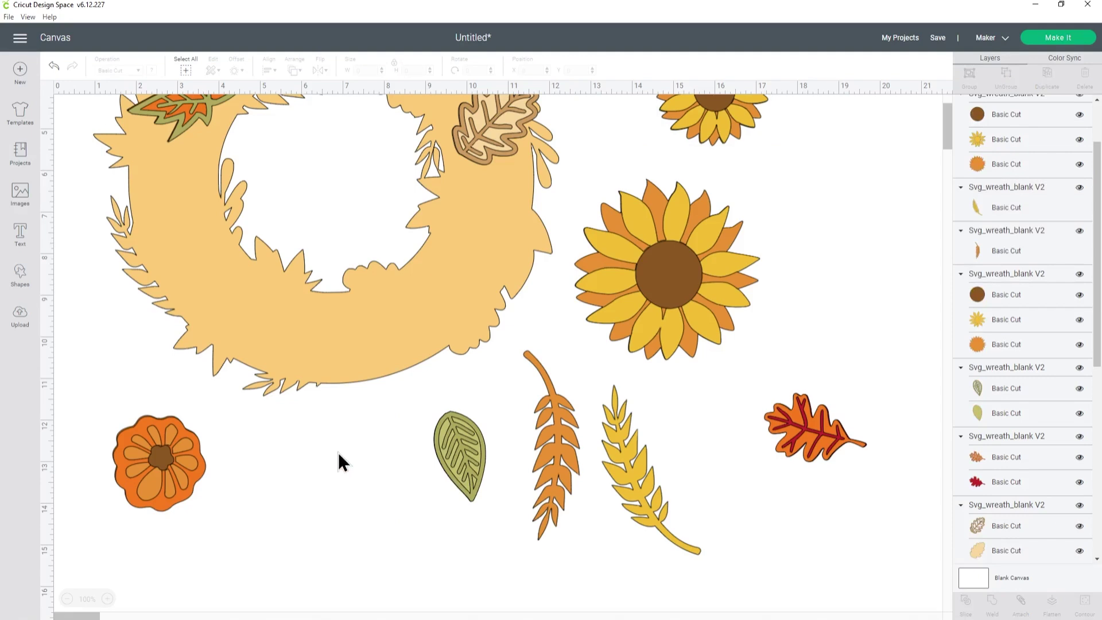
# Step: Select all pieces of the wreath design and delete them from the canvas
pyautogui.scroll(3, 338, 452)
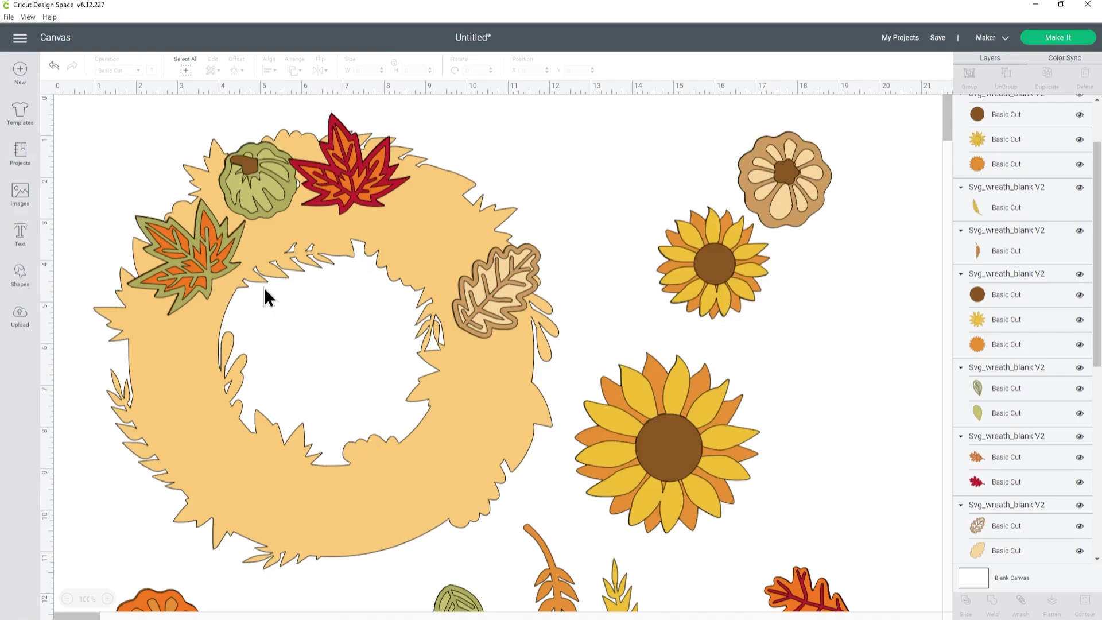
pyautogui.click(183, 70)
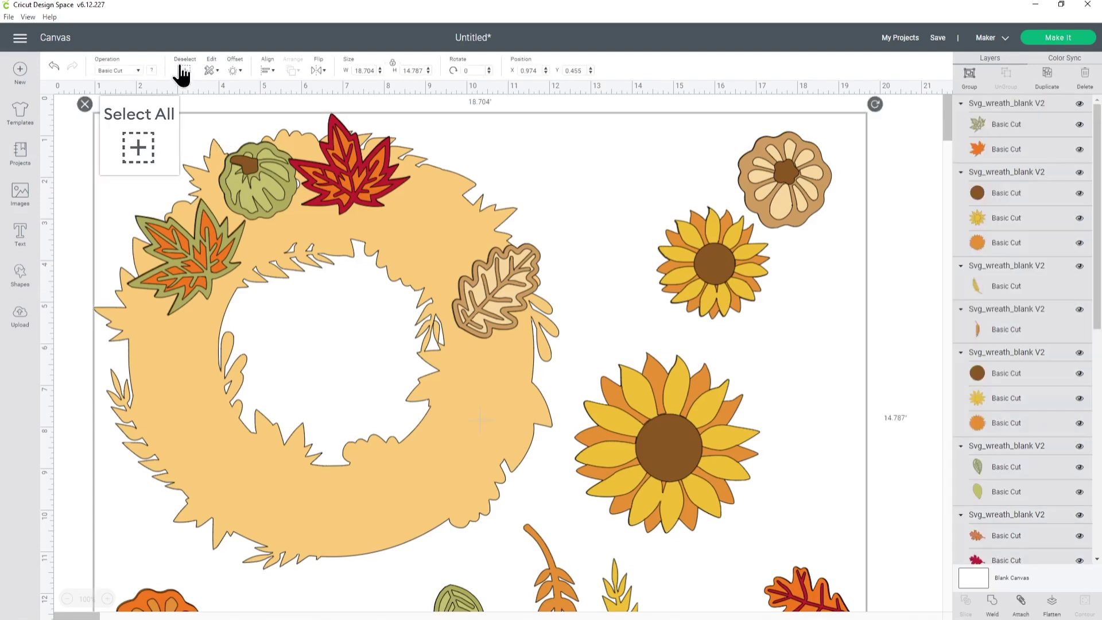
pyautogui.press('Delete')
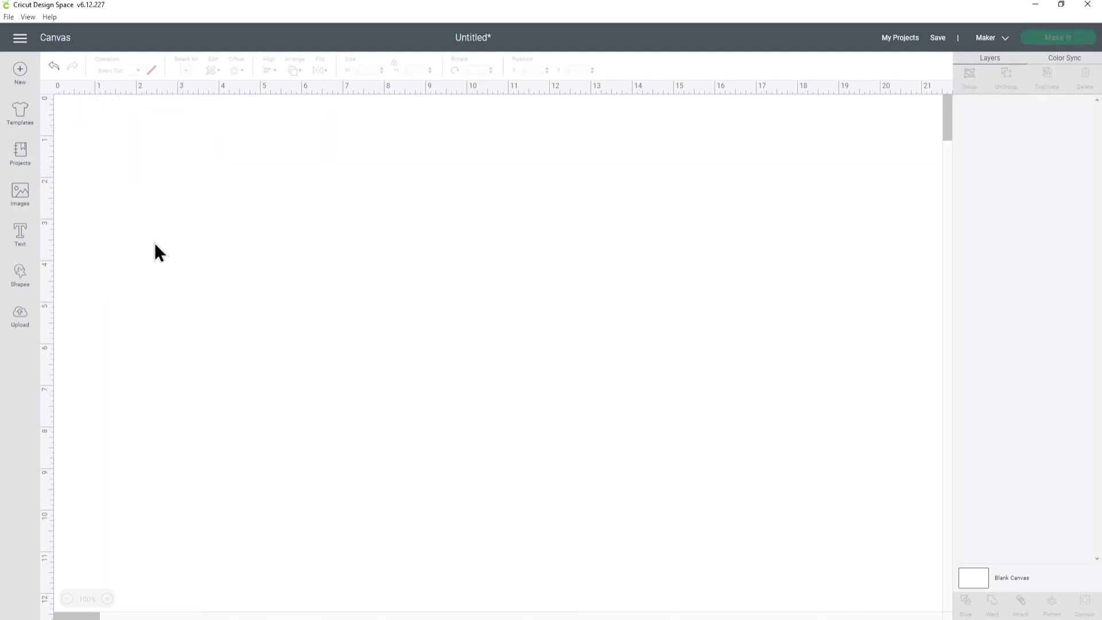
# Step: Insert the completed fall wreath design from the recent uploads onto the canvas and nudge it slightly
pyautogui.click(29, 315)
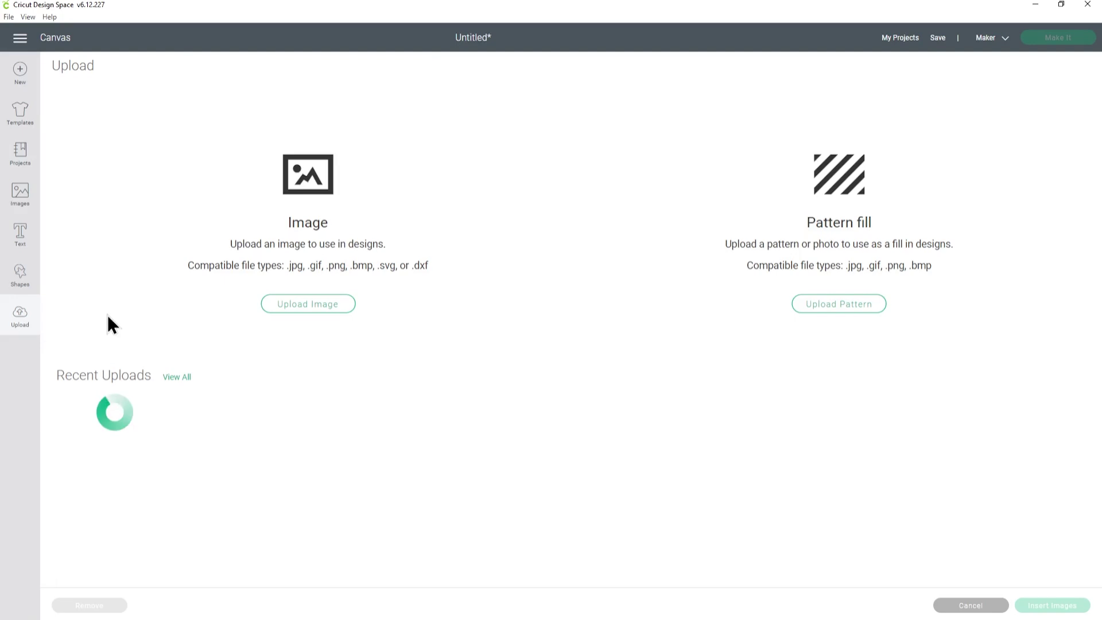
pyautogui.click(129, 438)
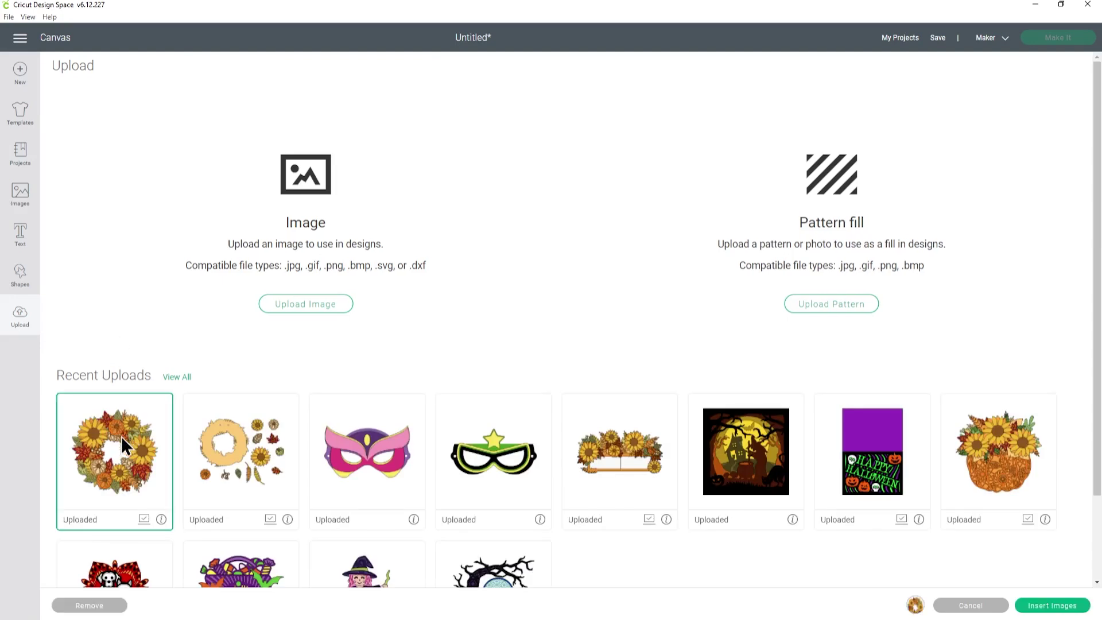
pyautogui.click(1052, 605)
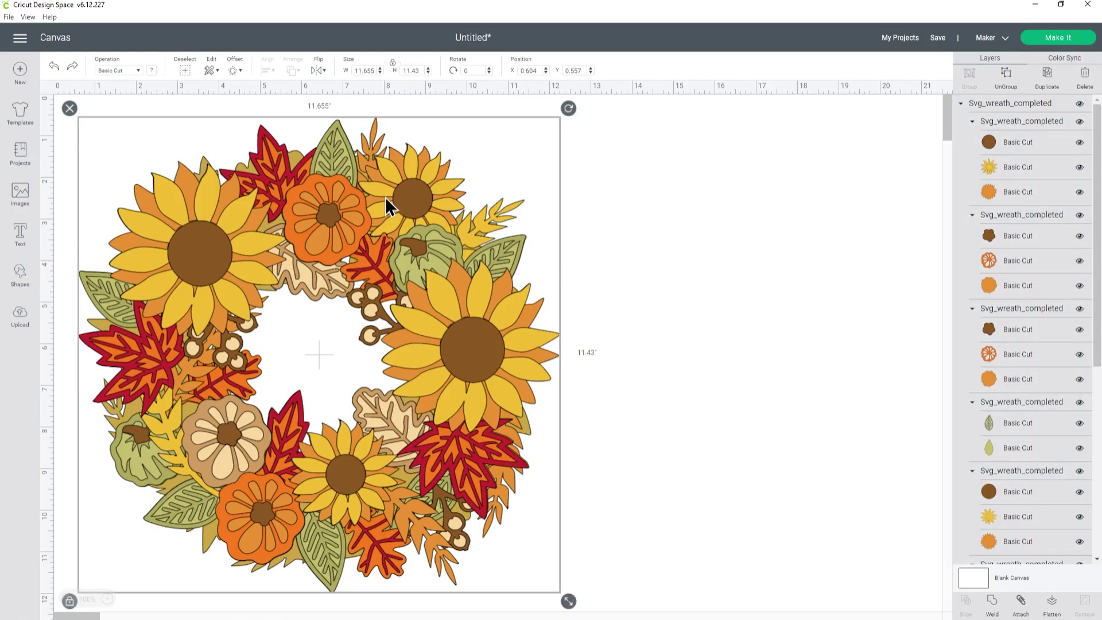
pyautogui.moveTo(421, 199); pyautogui.dragTo(420, 196)
# Step: Set the whole wreath's width to 12.3 inches and check the size of its round base layer
pyautogui.click(366, 69)
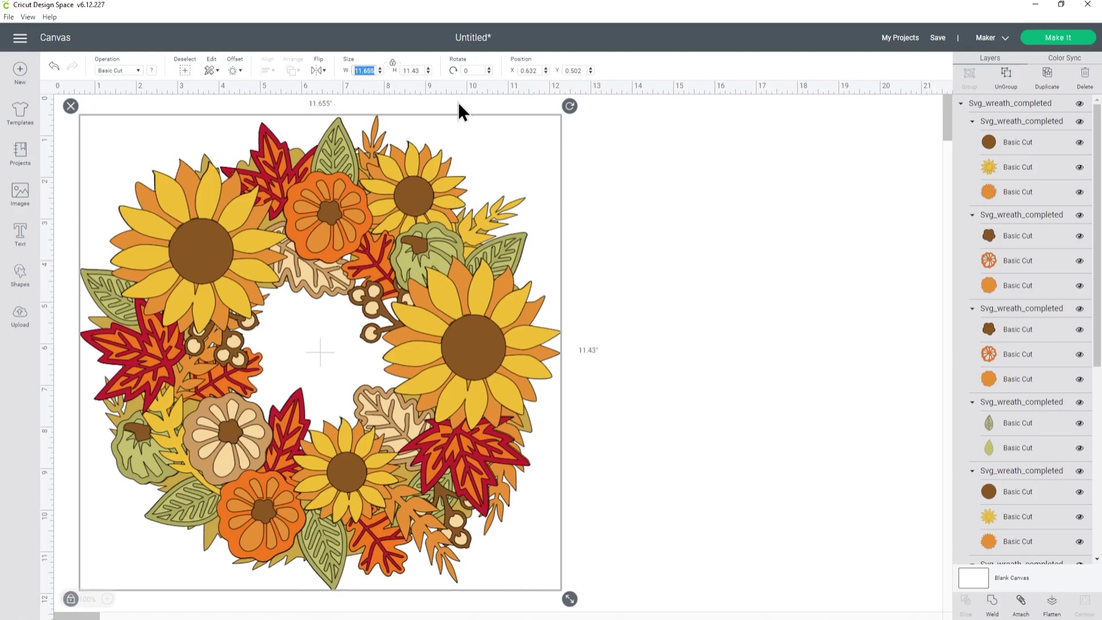
pyautogui.write('12.3')
pyautogui.press('Return')
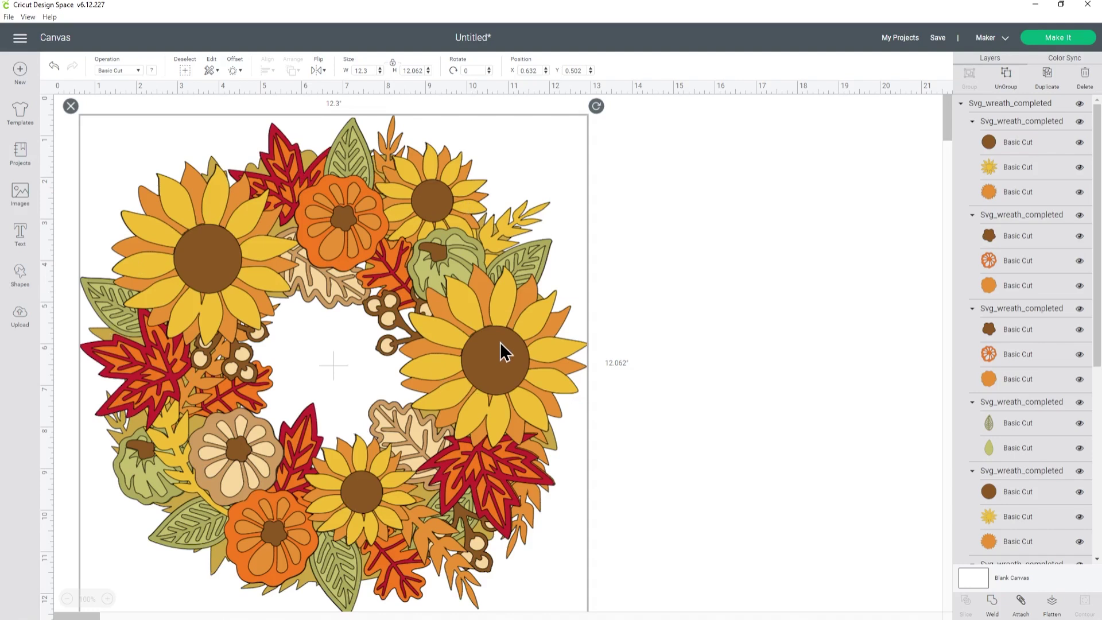
pyautogui.scroll(-10, 1060, 317)
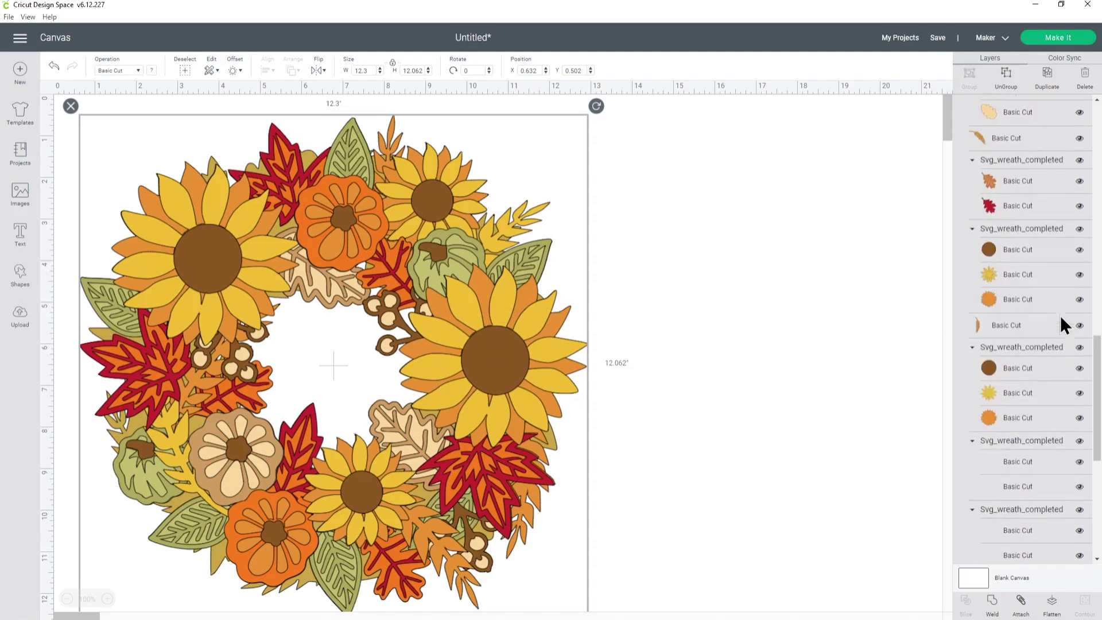
pyautogui.scroll(-5, 1059, 327)
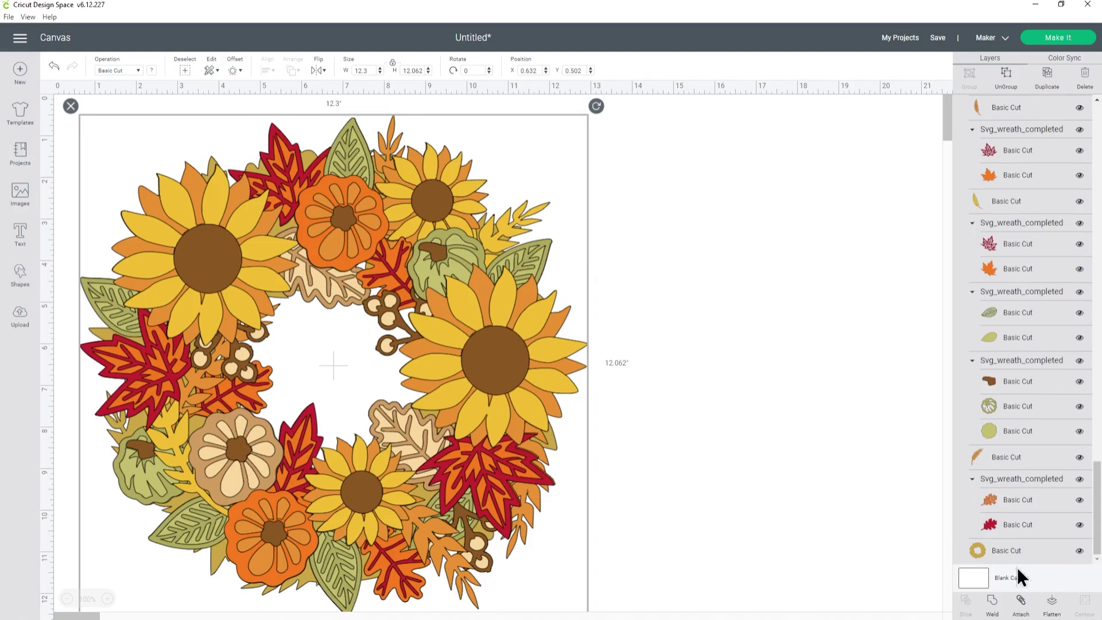
pyautogui.click(1014, 552)
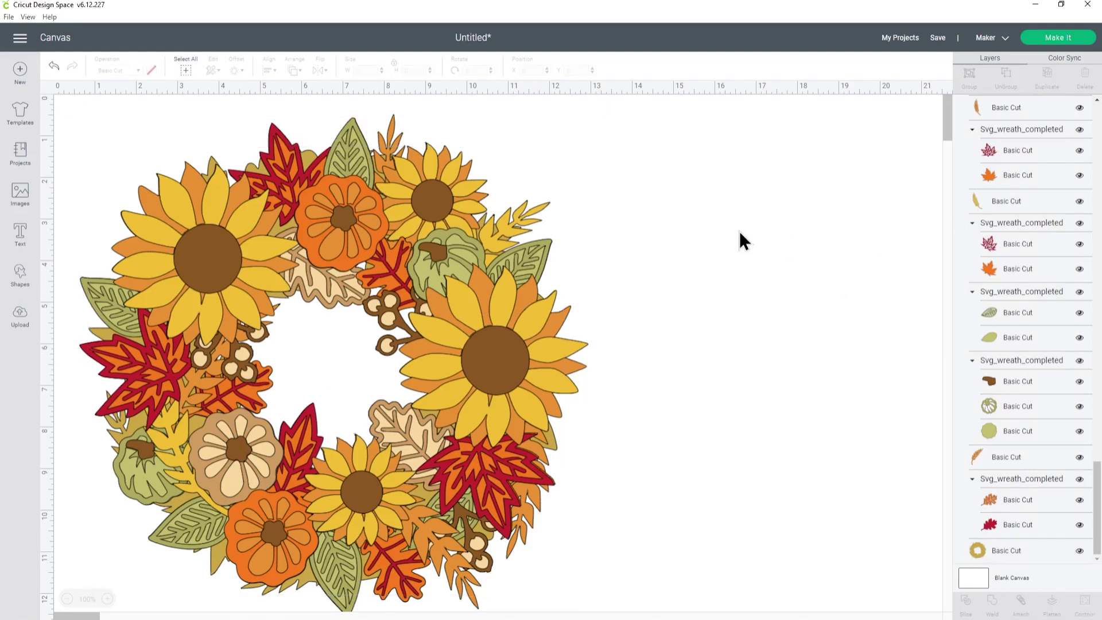
# Step: Set the whole wreath's width to 12.2 inches and check the size of the round base layer again
pyautogui.click(476, 207)
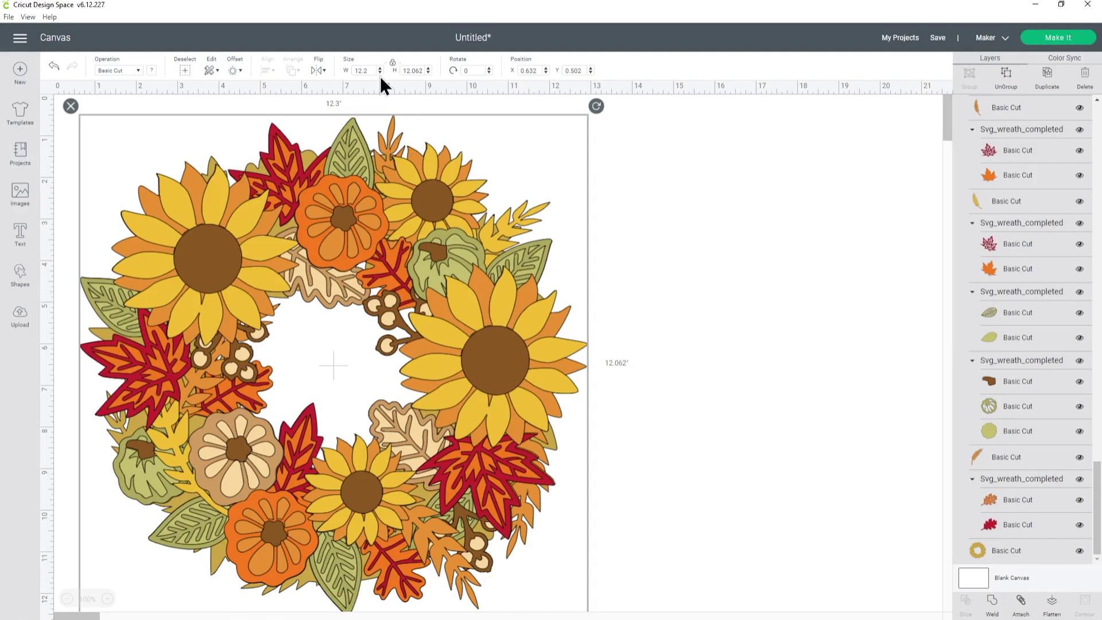
pyautogui.press('Return')
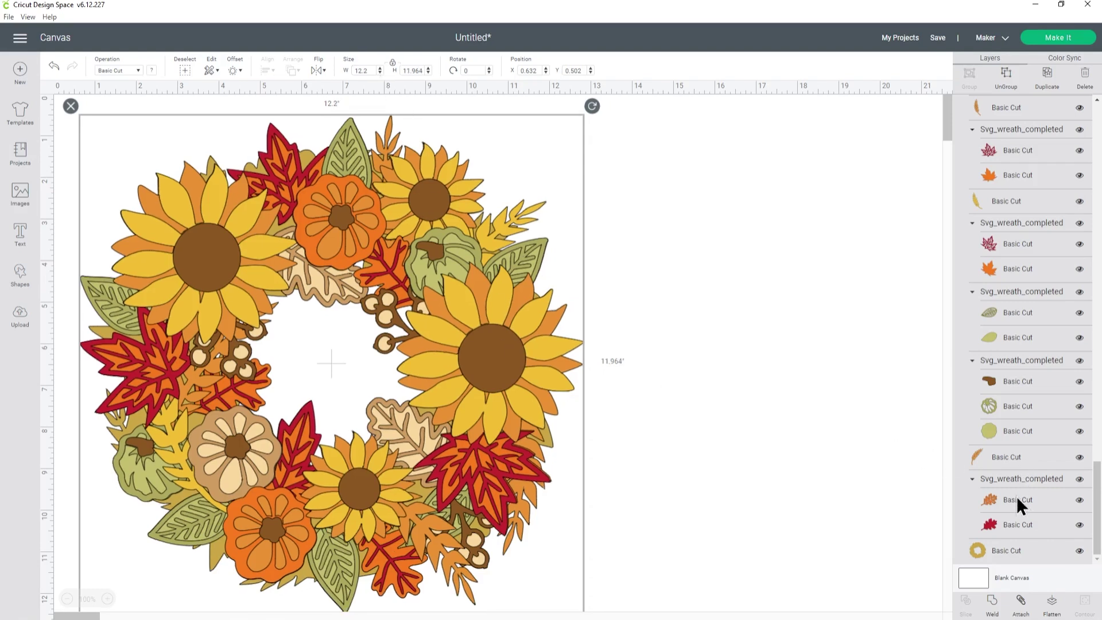
pyautogui.click(1019, 551)
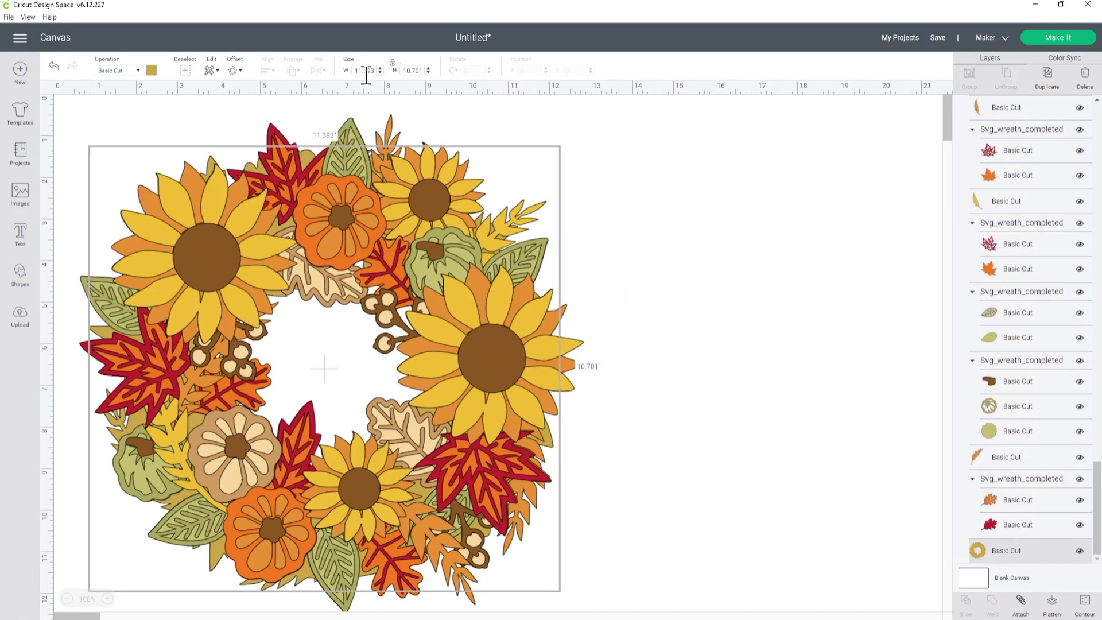
pyautogui.click(611, 186)
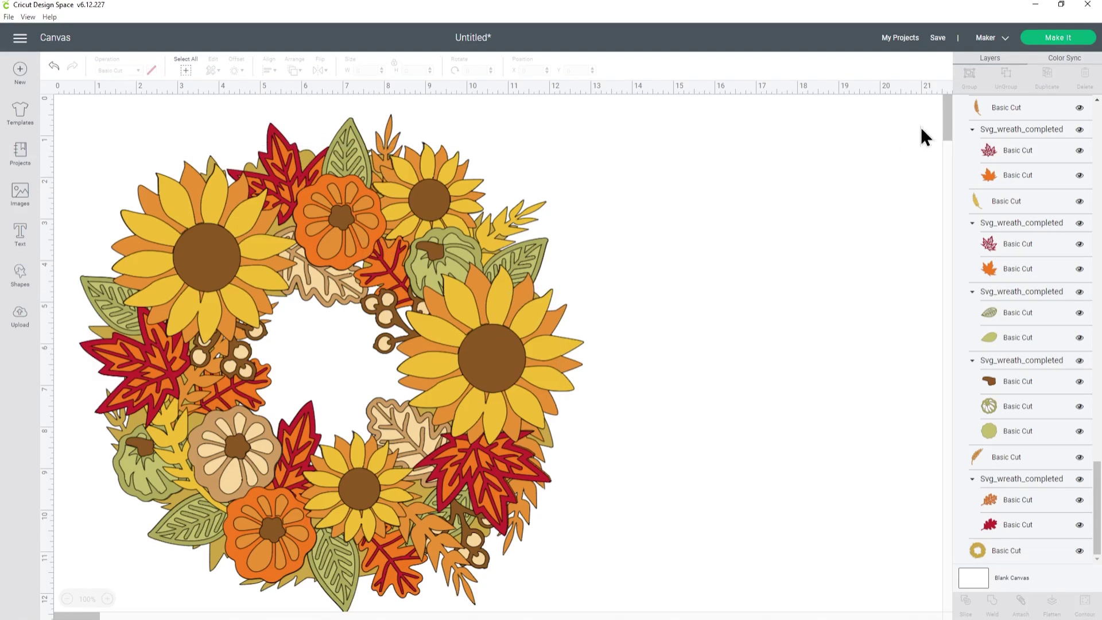
# Step: Send the wreath to mat preparation and set the second, orange mat's material size to 8.3" x 11.7" (A4)
pyautogui.click(1057, 37)
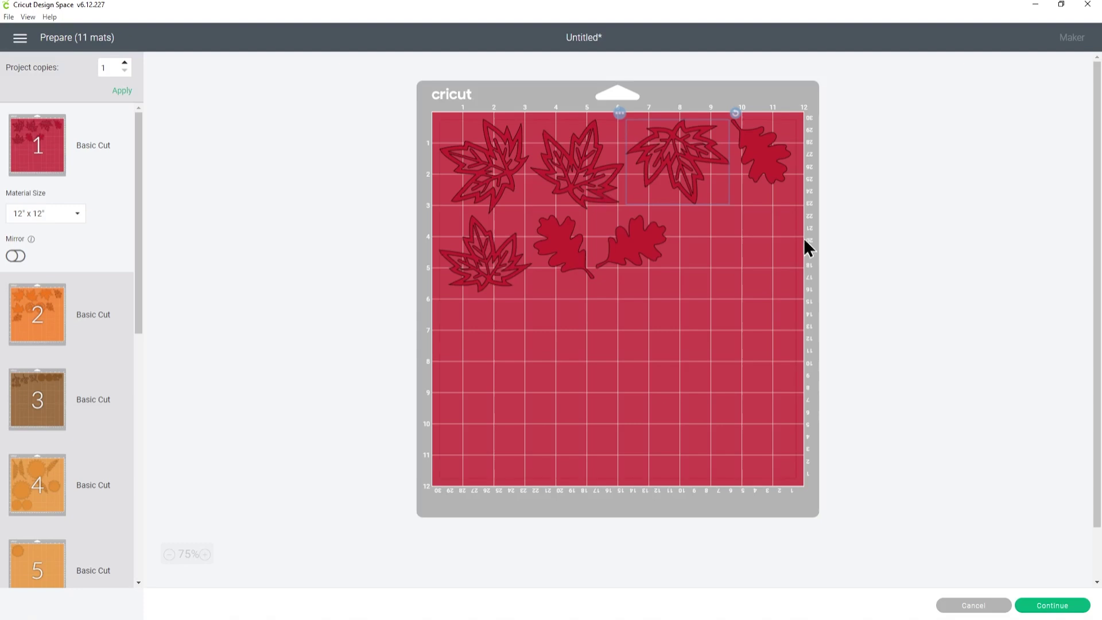
pyautogui.click(90, 312)
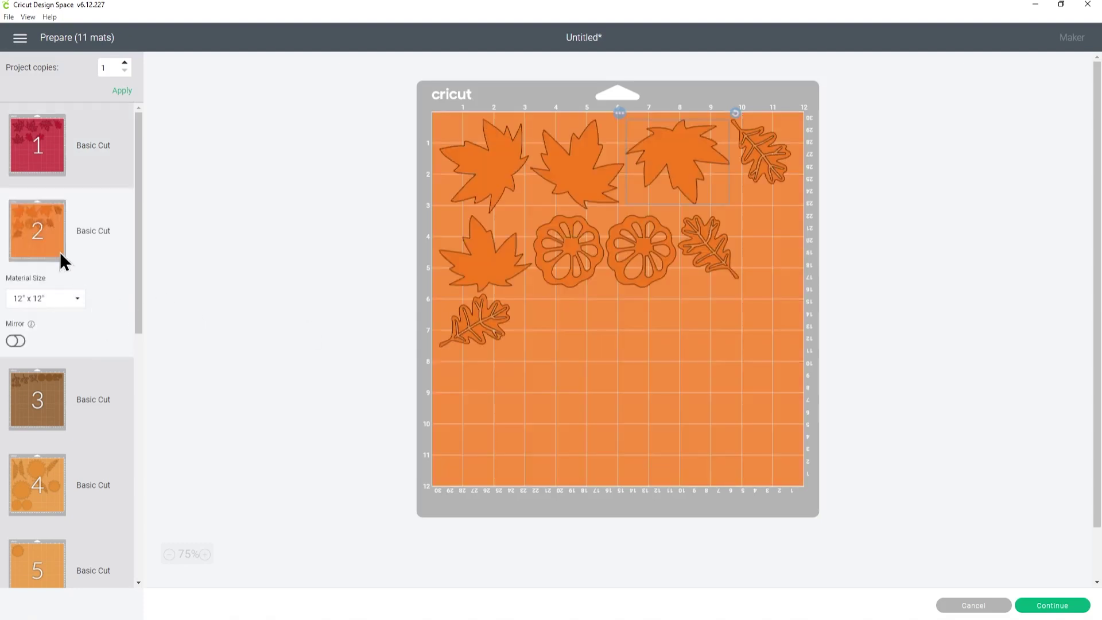
pyautogui.click(62, 298)
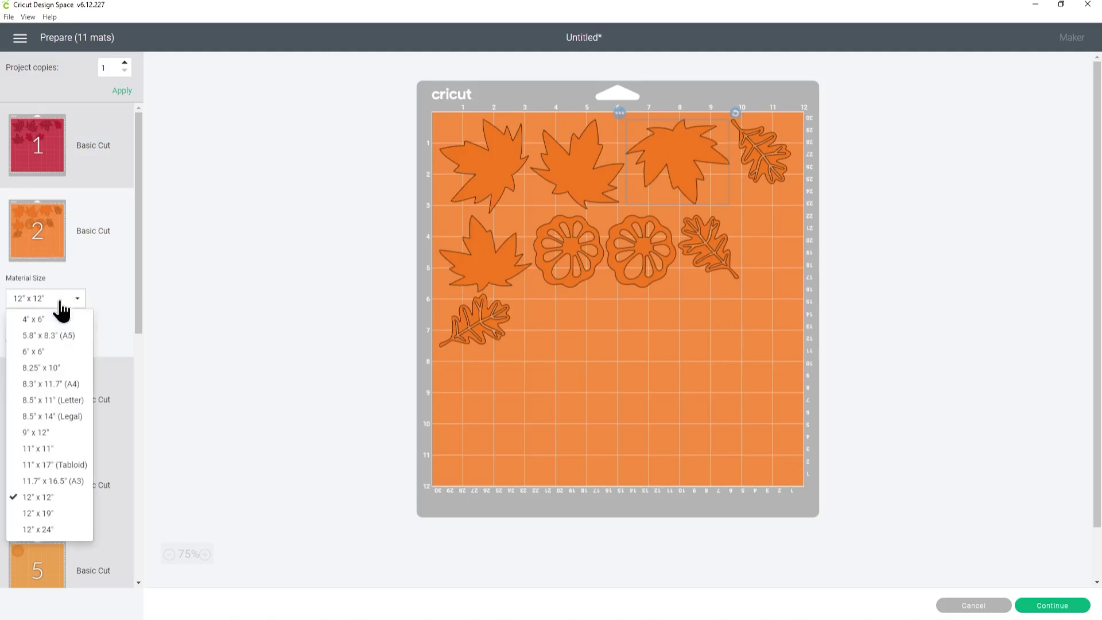
pyautogui.click(91, 384)
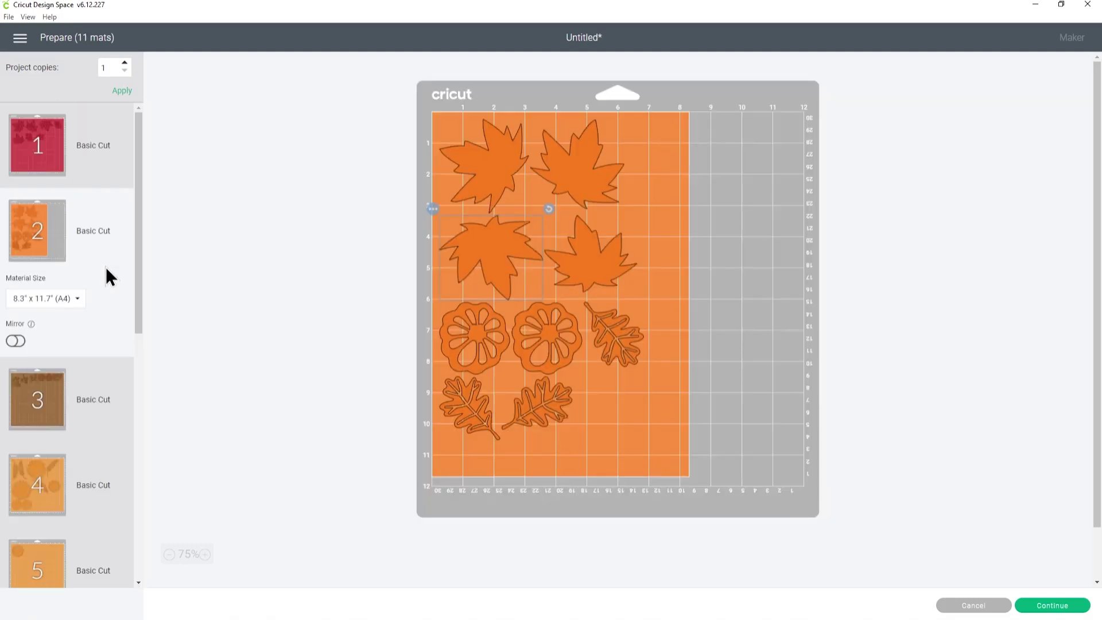
# Step: Set the first, red mat's material size to 8.3" x 11.7" (A4)
pyautogui.click(86, 153)
pyautogui.click(75, 217)
pyautogui.click(84, 299)
# Step: Set the fourth, light orange mat's material size to 8.3" x 11.7" (A4)
pyautogui.scroll(-1, 111, 256)
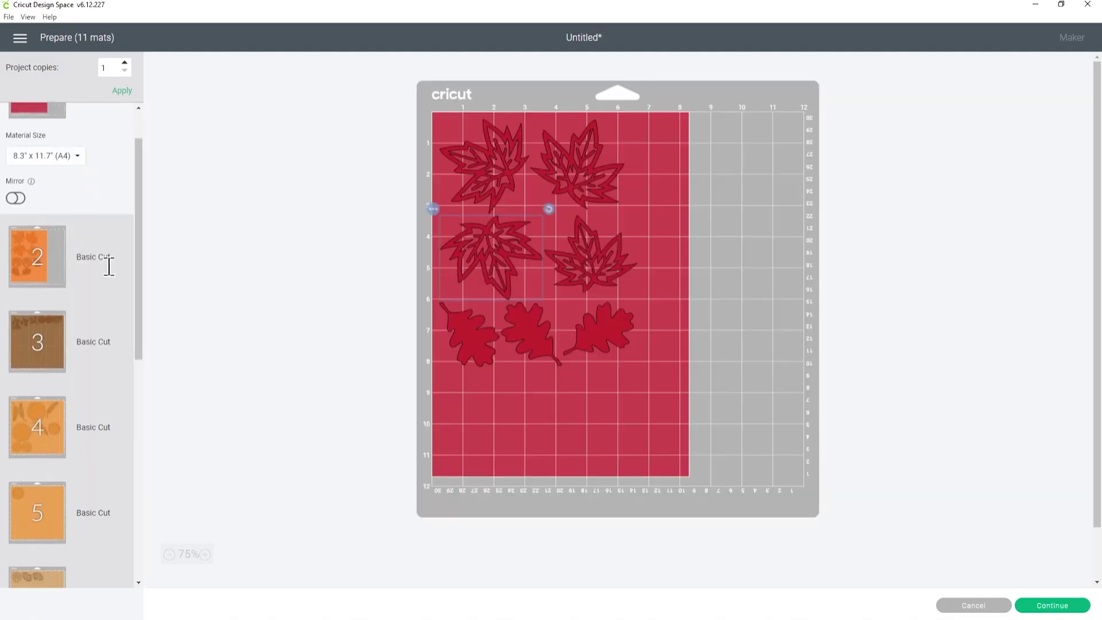
pyautogui.scroll(-1, 111, 256)
pyautogui.scroll(-1, 91, 318)
pyautogui.click(81, 332)
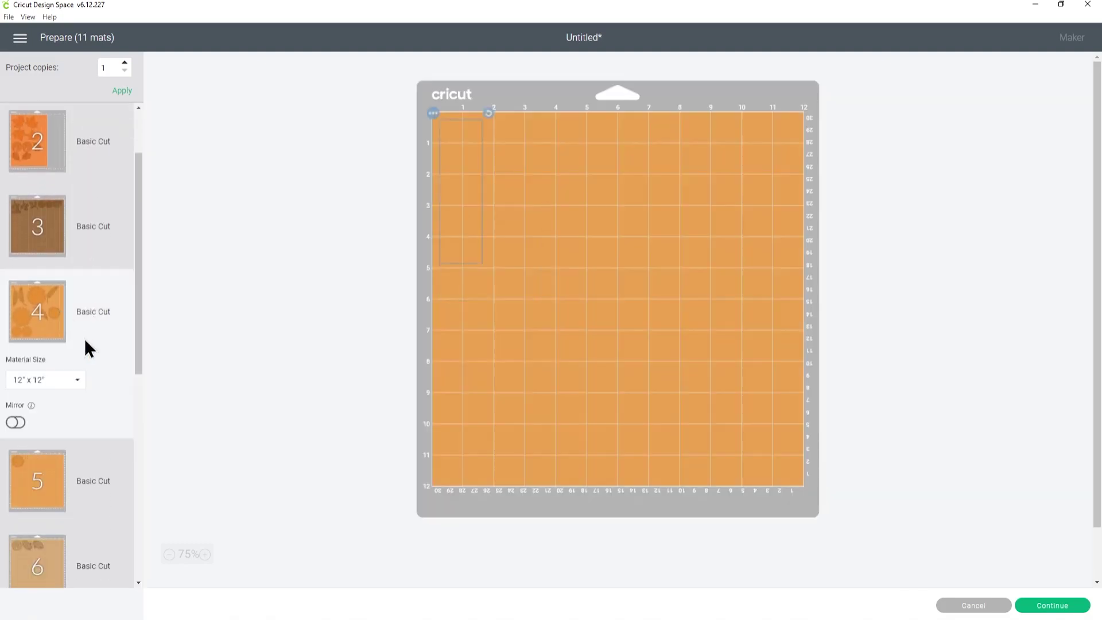
pyautogui.click(78, 381)
pyautogui.click(86, 466)
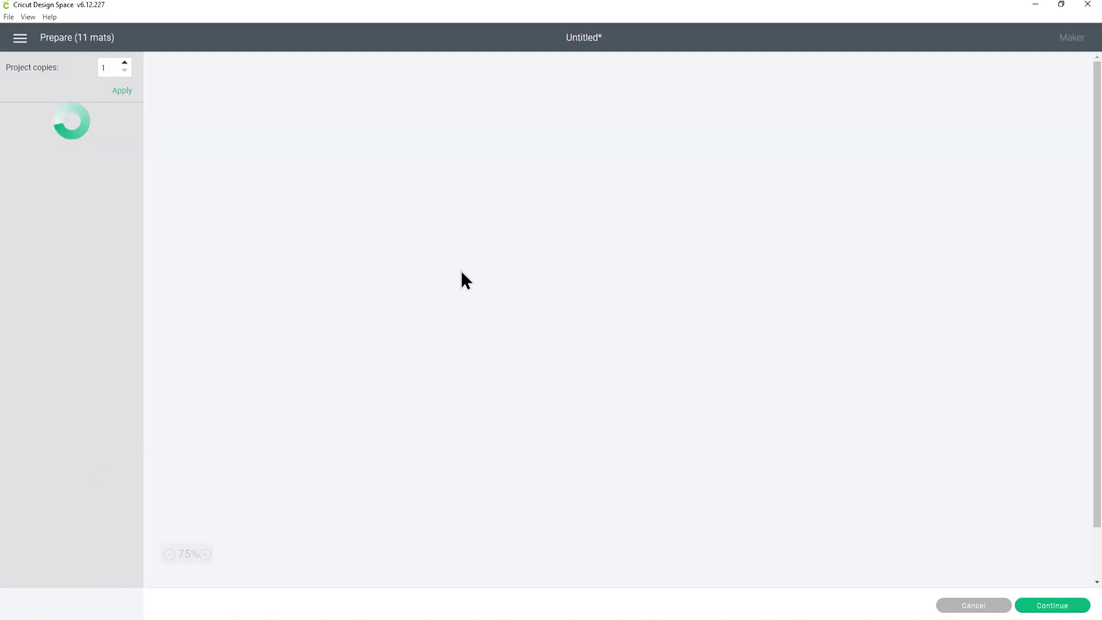
# Step: On the fifth mat, move the two scalloped pumpkin shapes up into the free space beside the large sunflower and the leafy branch
pyautogui.scroll(-3, 66, 375)
pyautogui.click(46, 297)
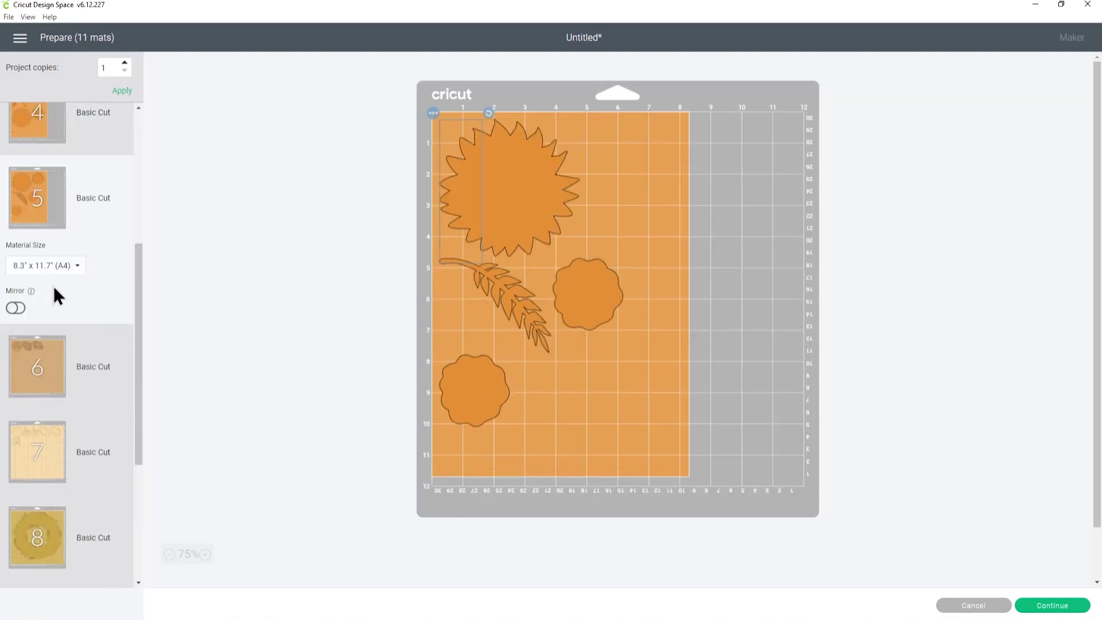
pyautogui.moveTo(596, 284); pyautogui.dragTo(652, 251)
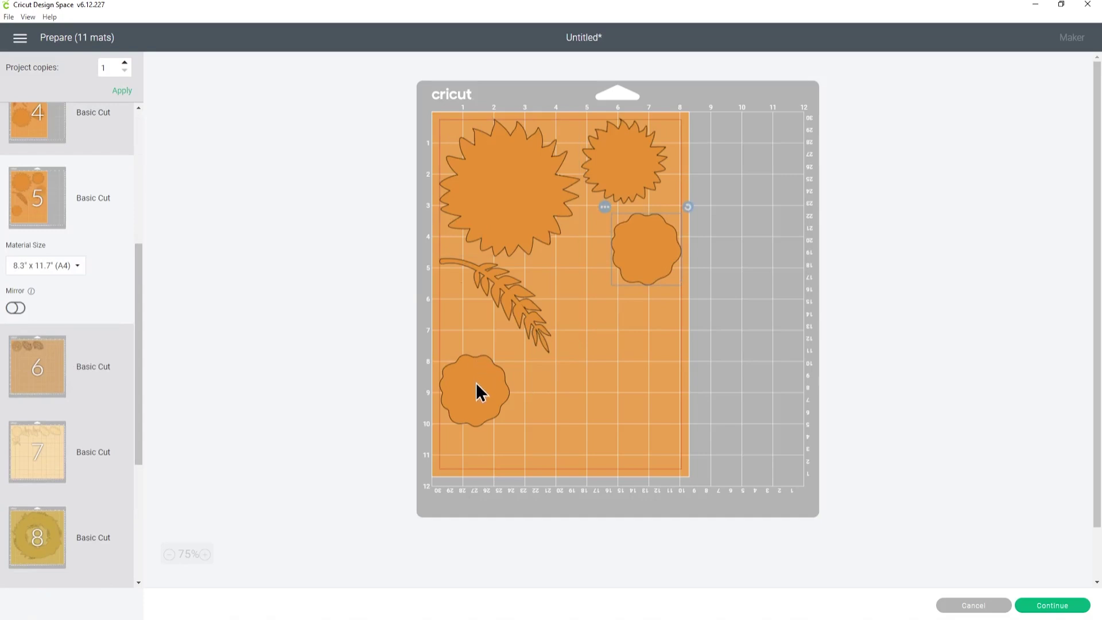
pyautogui.moveTo(475, 381); pyautogui.dragTo(573, 271)
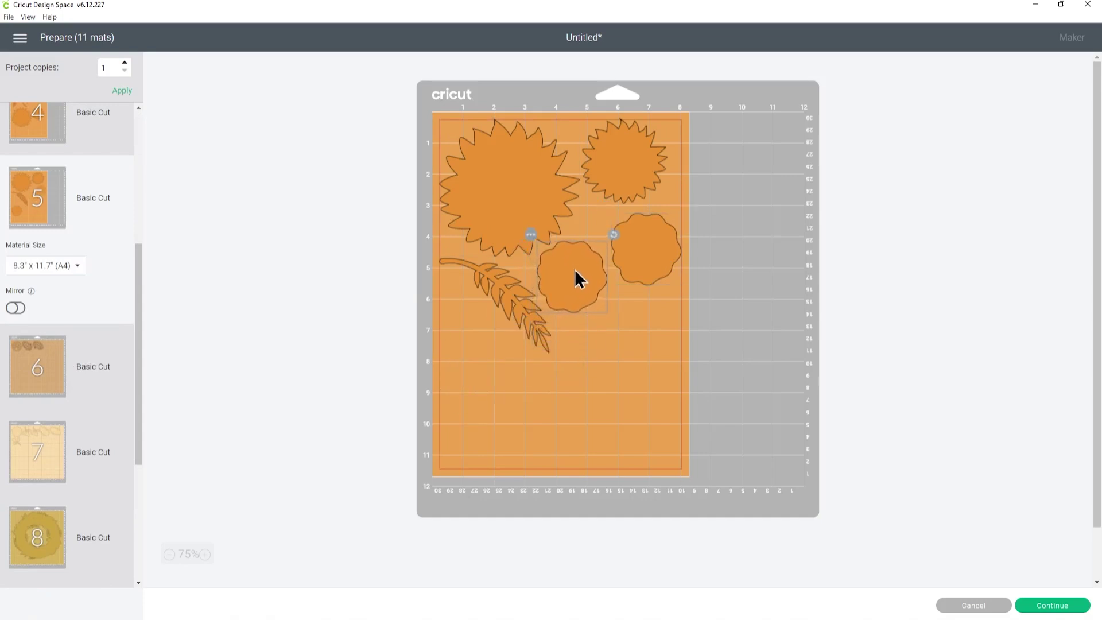
pyautogui.click(512, 310)
pyautogui.click(529, 180)
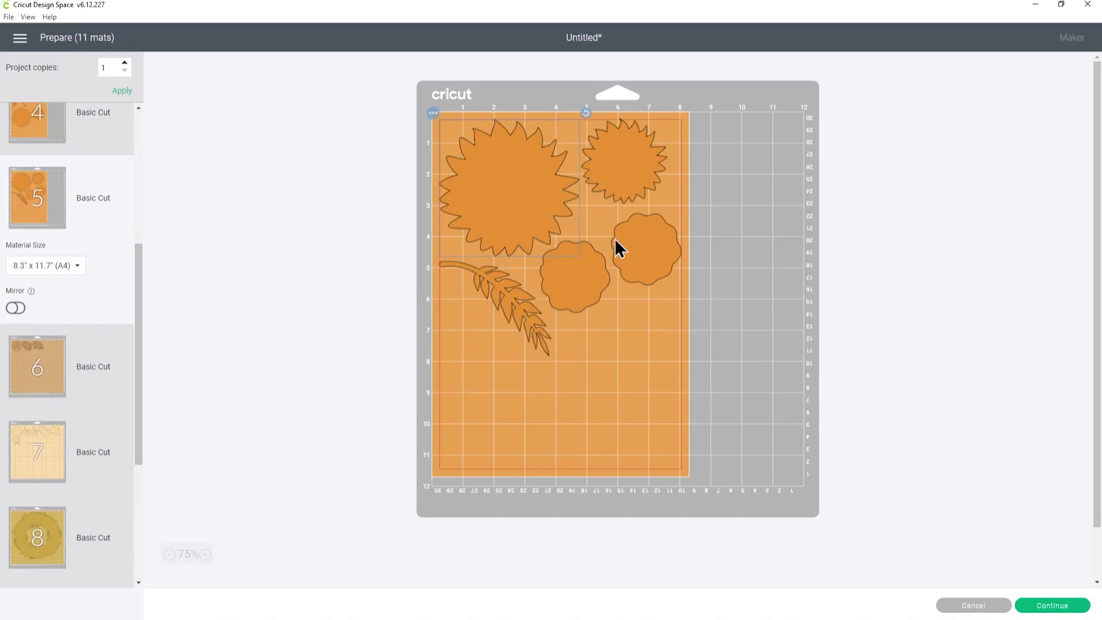